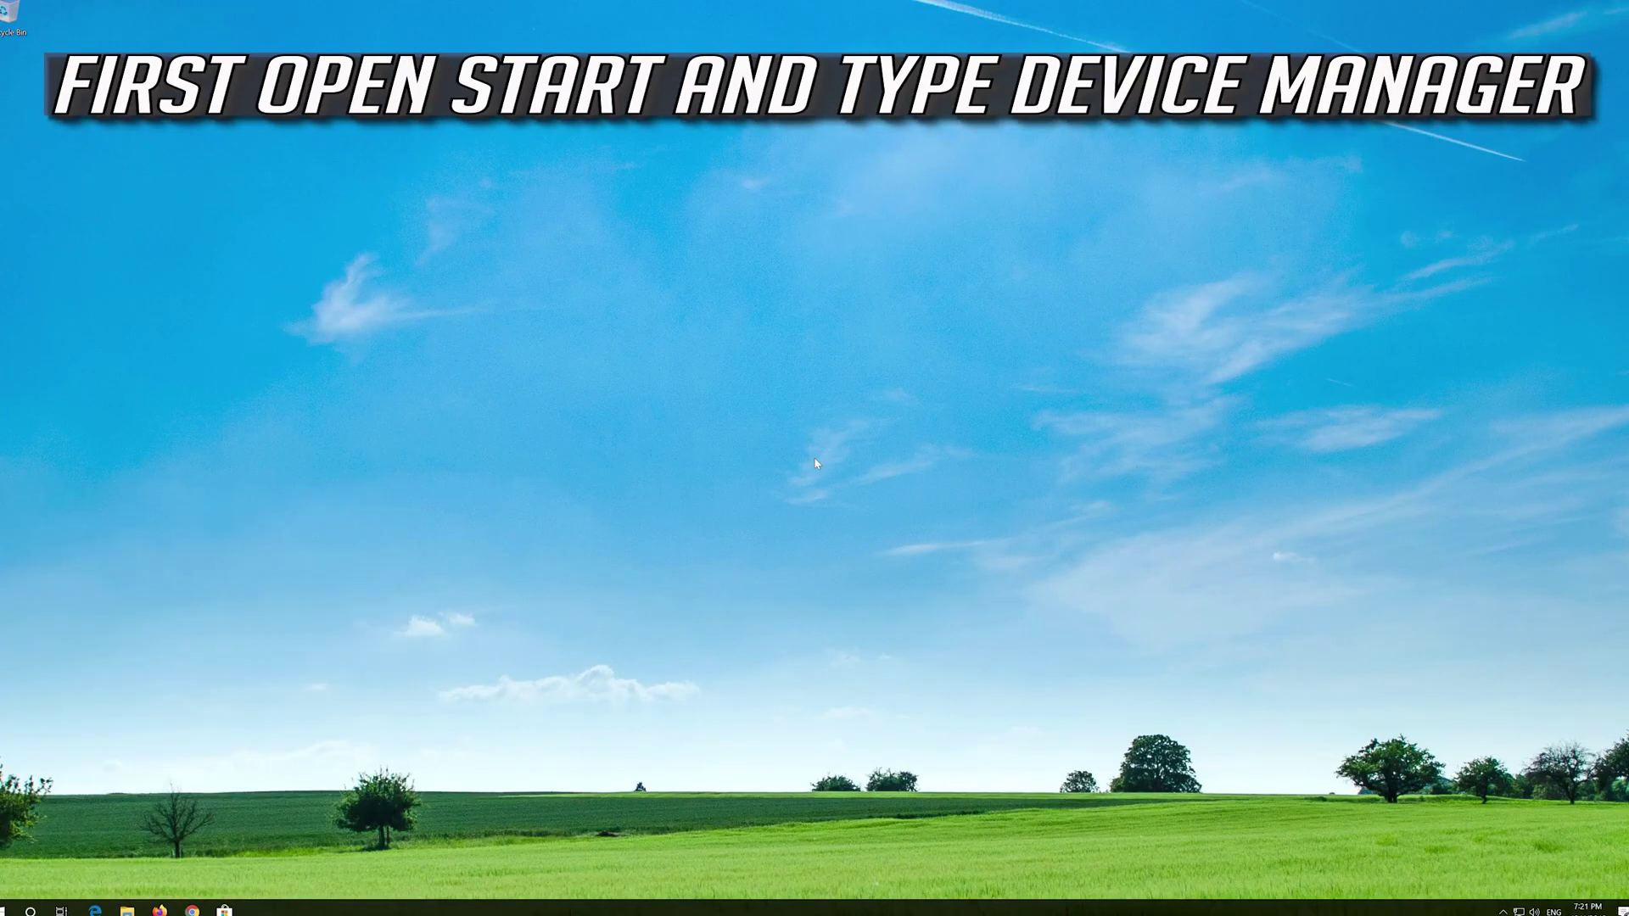
{"action": "type", "text": "device manager"}
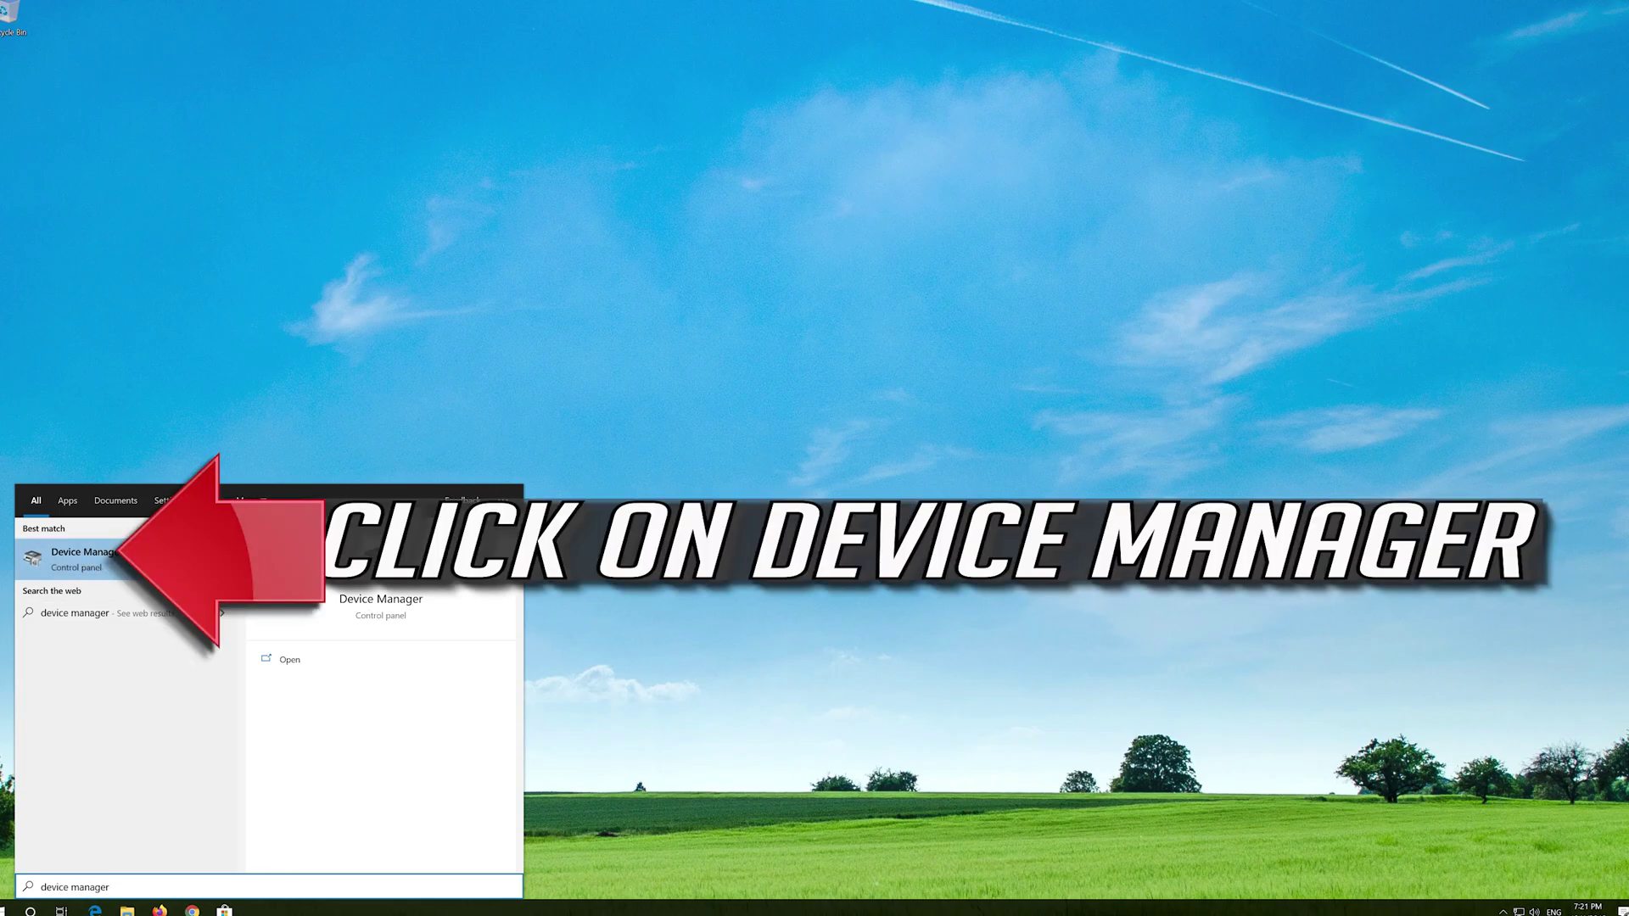
- Open Device Manager, centre it, and bring up the High Definition Audio Device's actions
{"action": "left_click", "coordinate": [84, 553]}
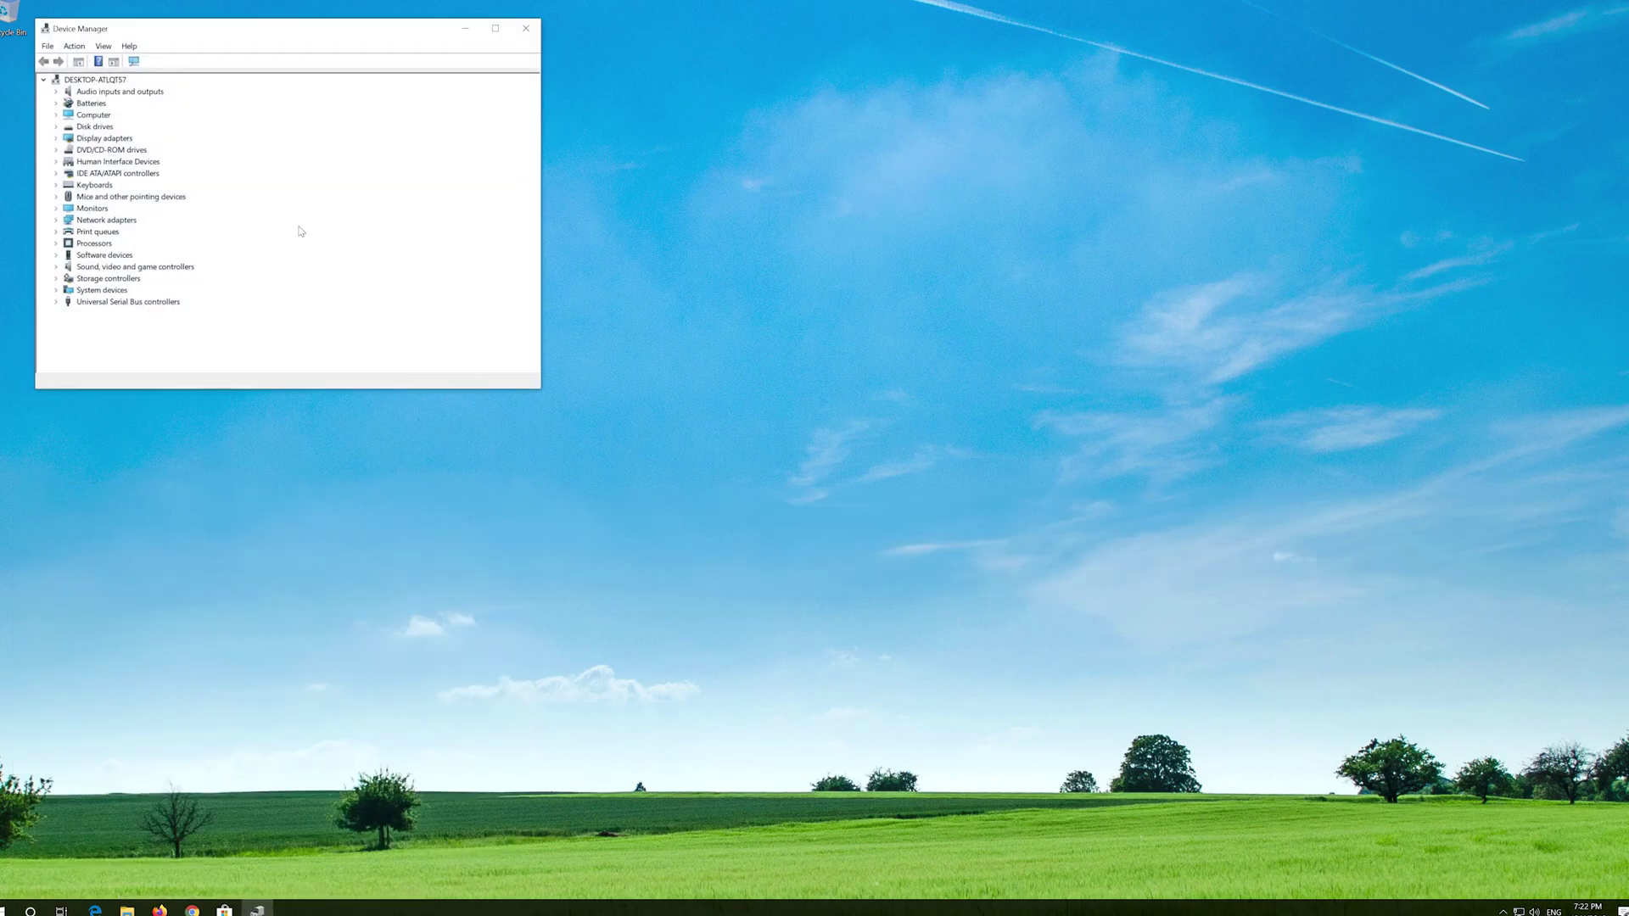
{"action": "left_click_drag", "start_coordinate": [331, 31], "coordinate": [794, 213]}
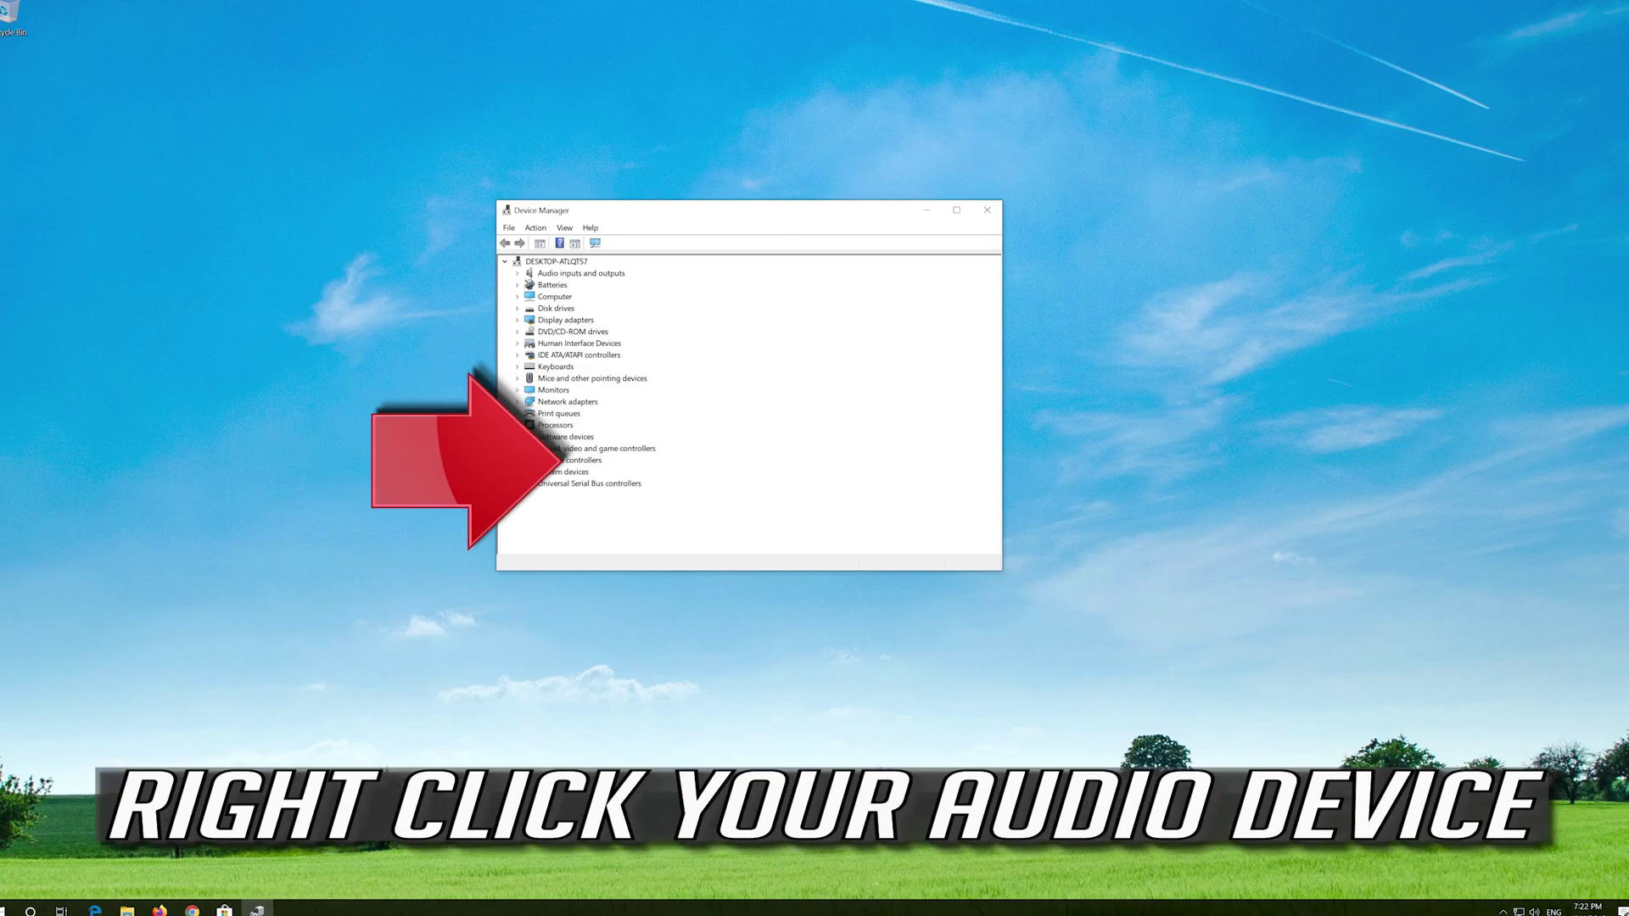
{"action": "double_click", "coordinate": [599, 448]}
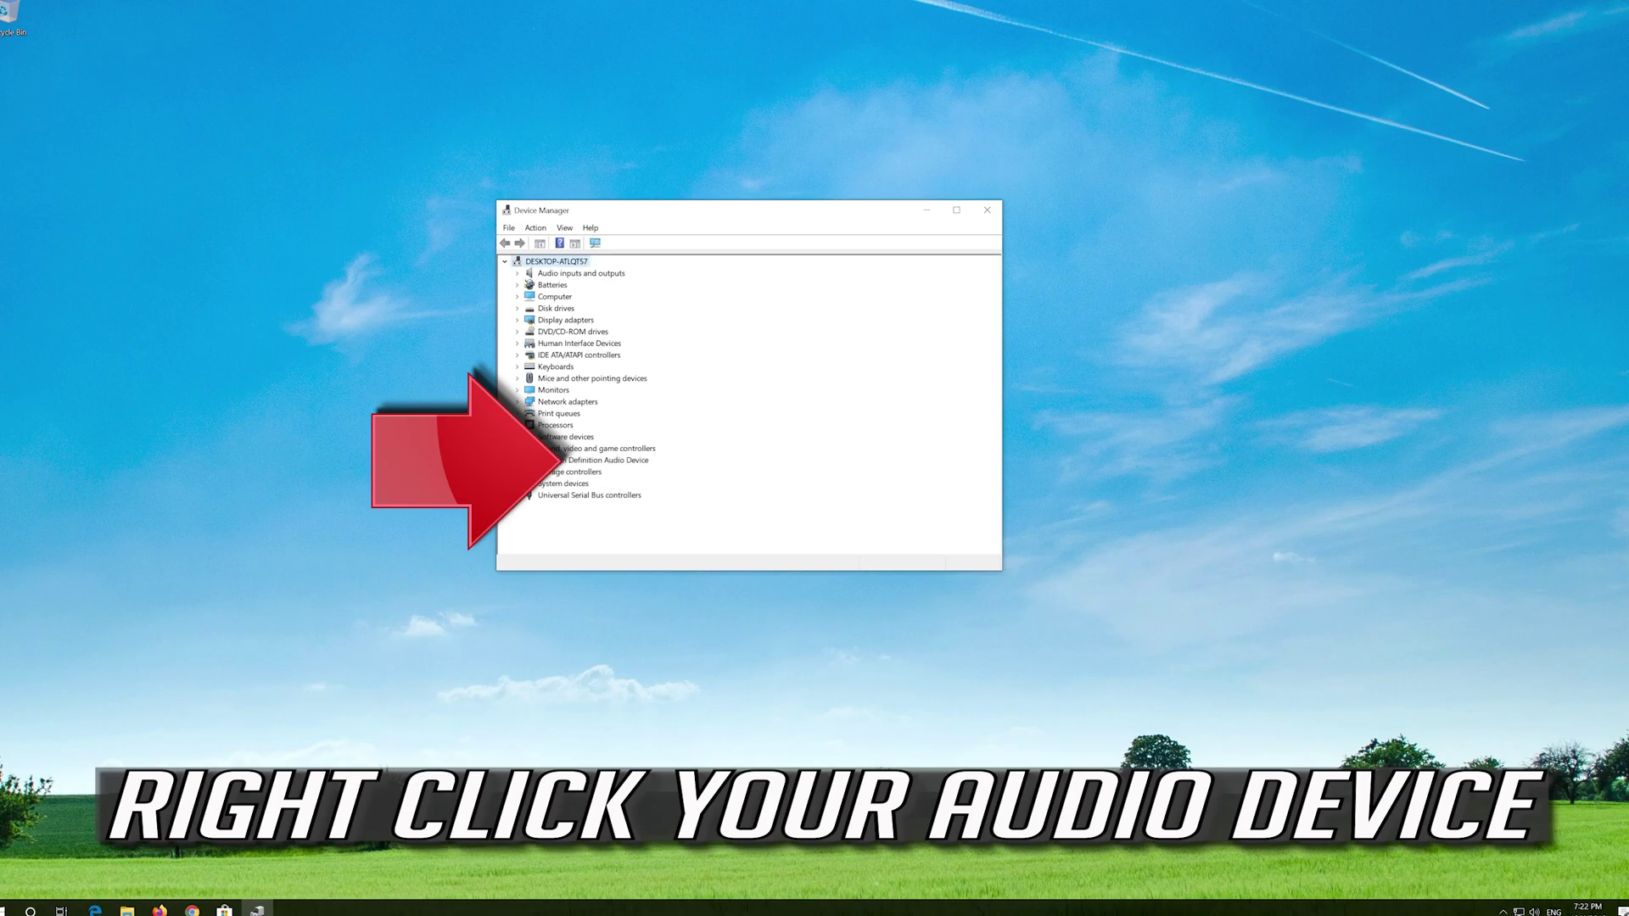
{"action": "left_click", "coordinate": [570, 461]}
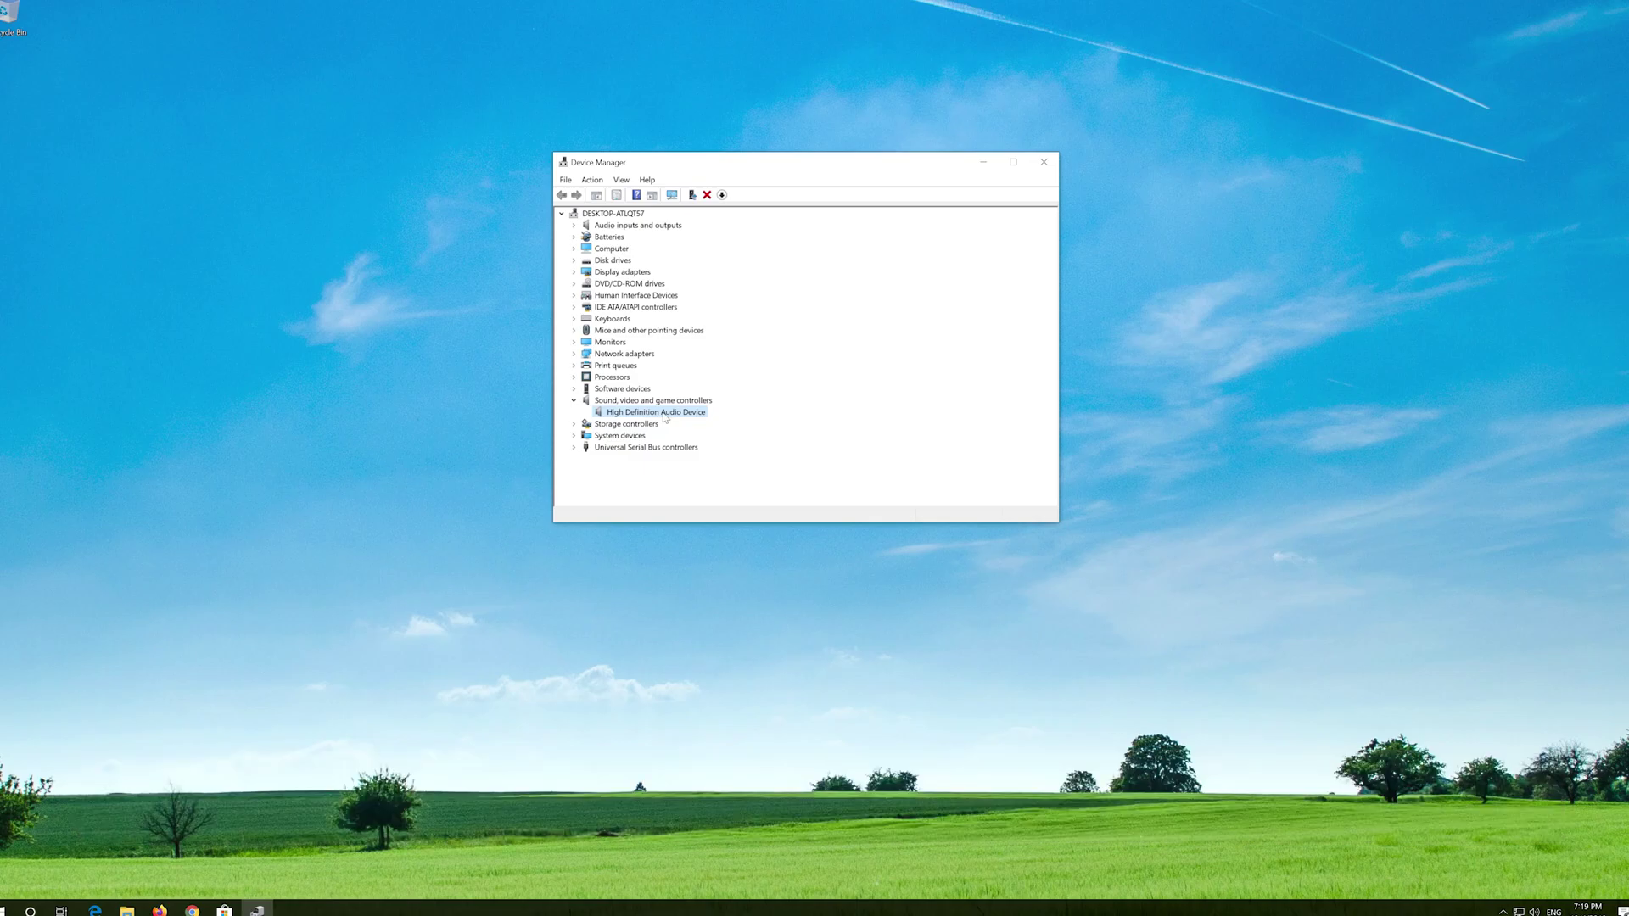
{"action": "right_click", "coordinate": [664, 414]}
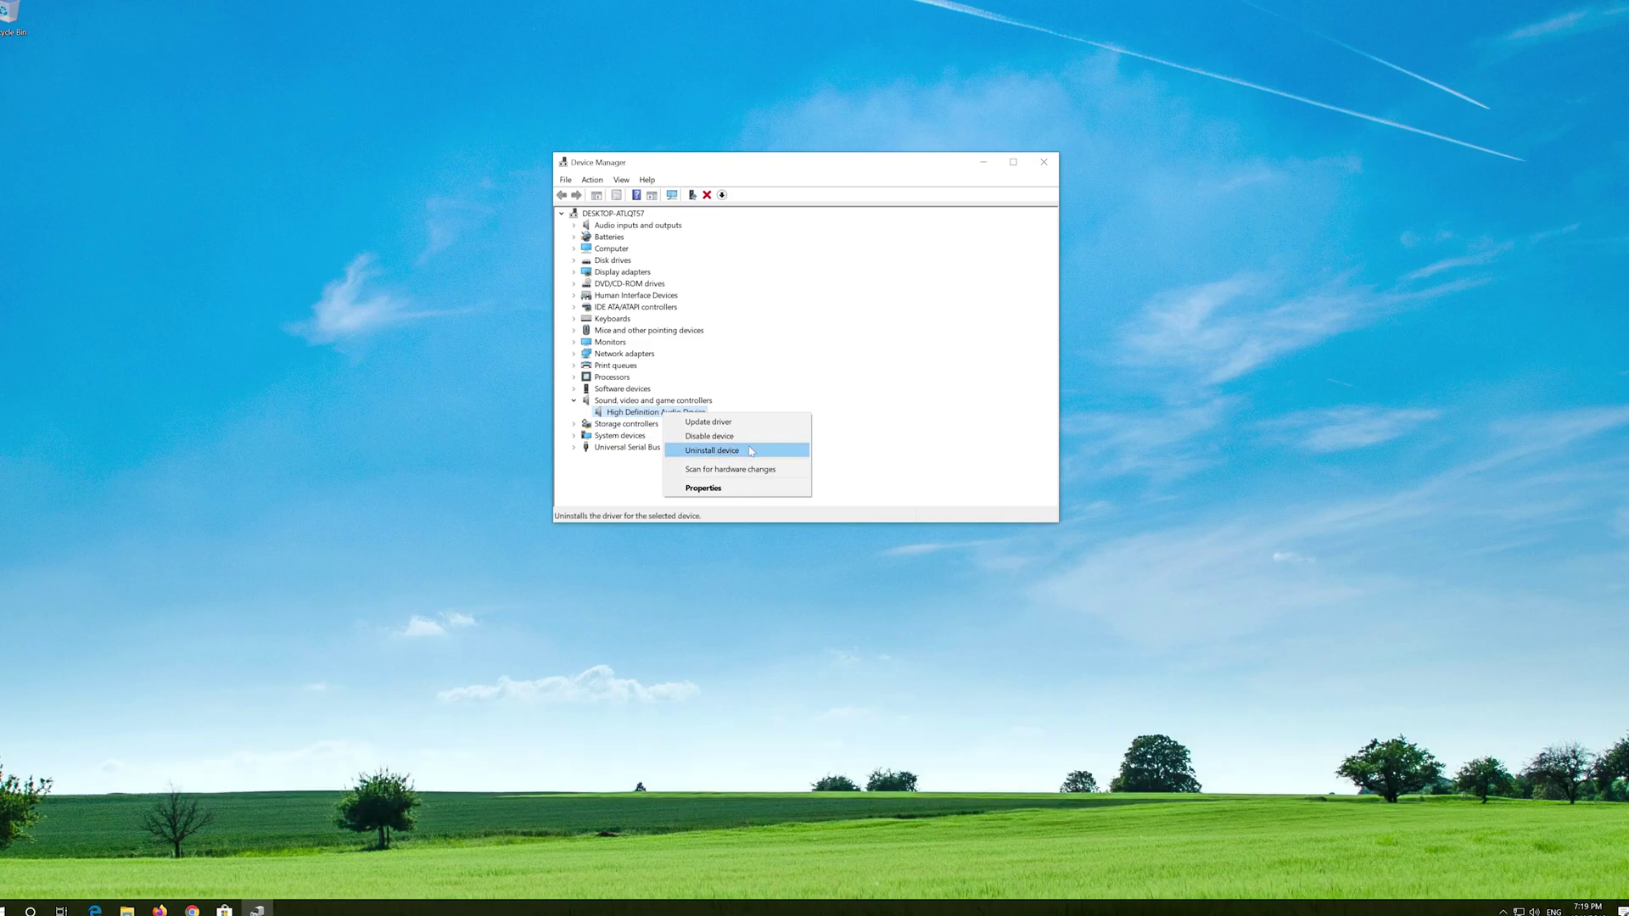
- Uninstall the High Definition Audio Device and confirm the removal
{"action": "left_click", "coordinate": [749, 450]}
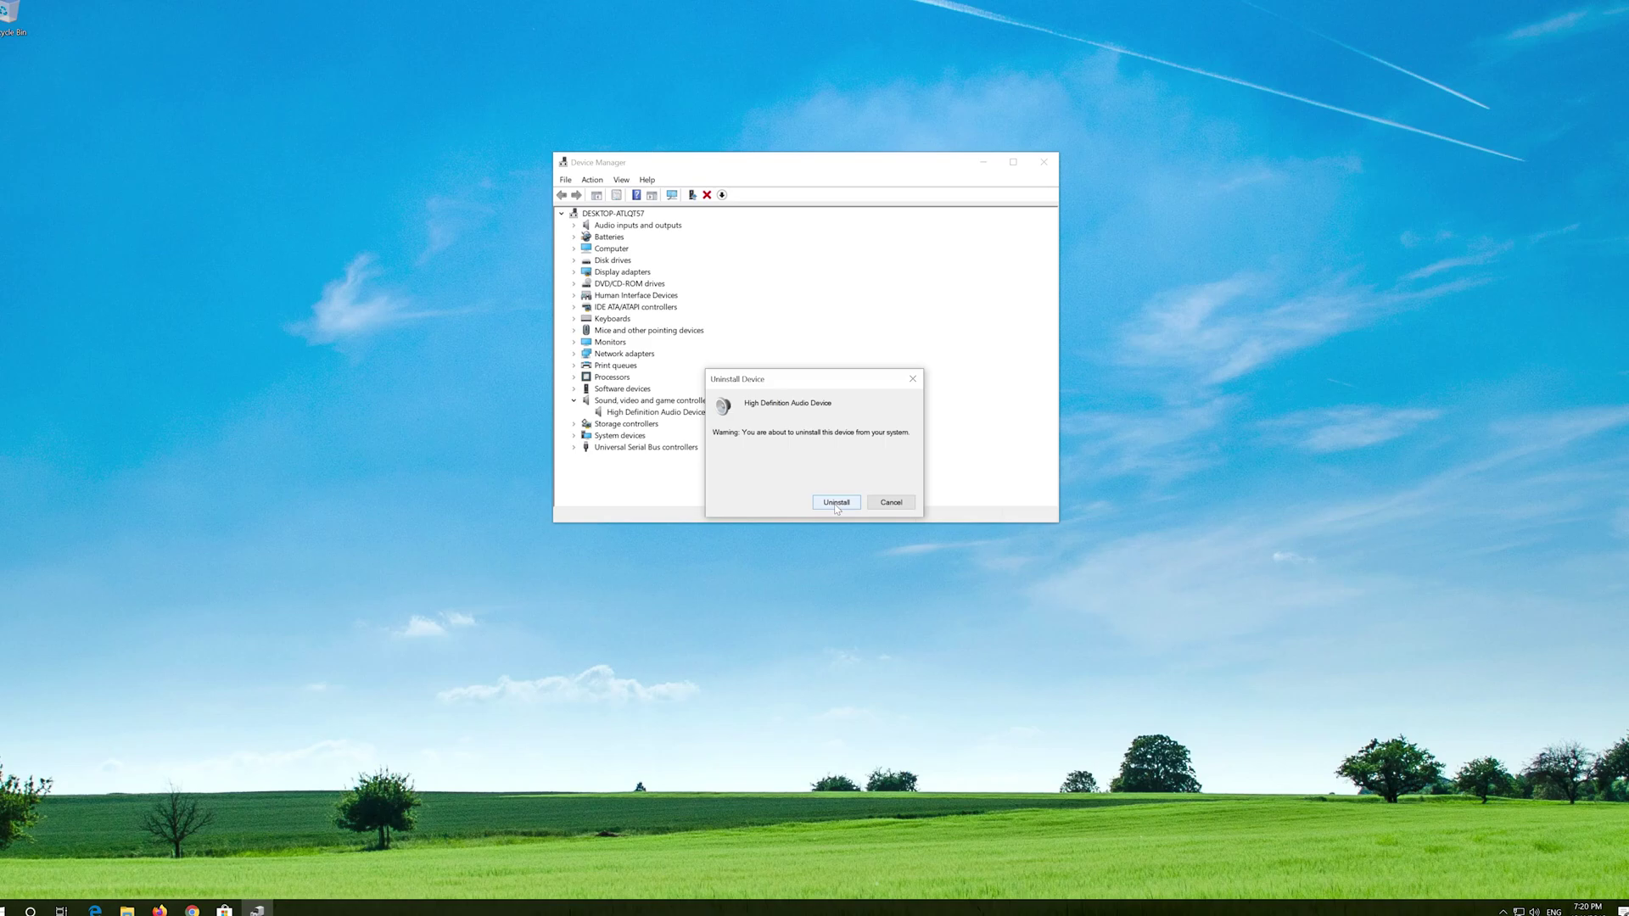
{"action": "left_click", "coordinate": [837, 502]}
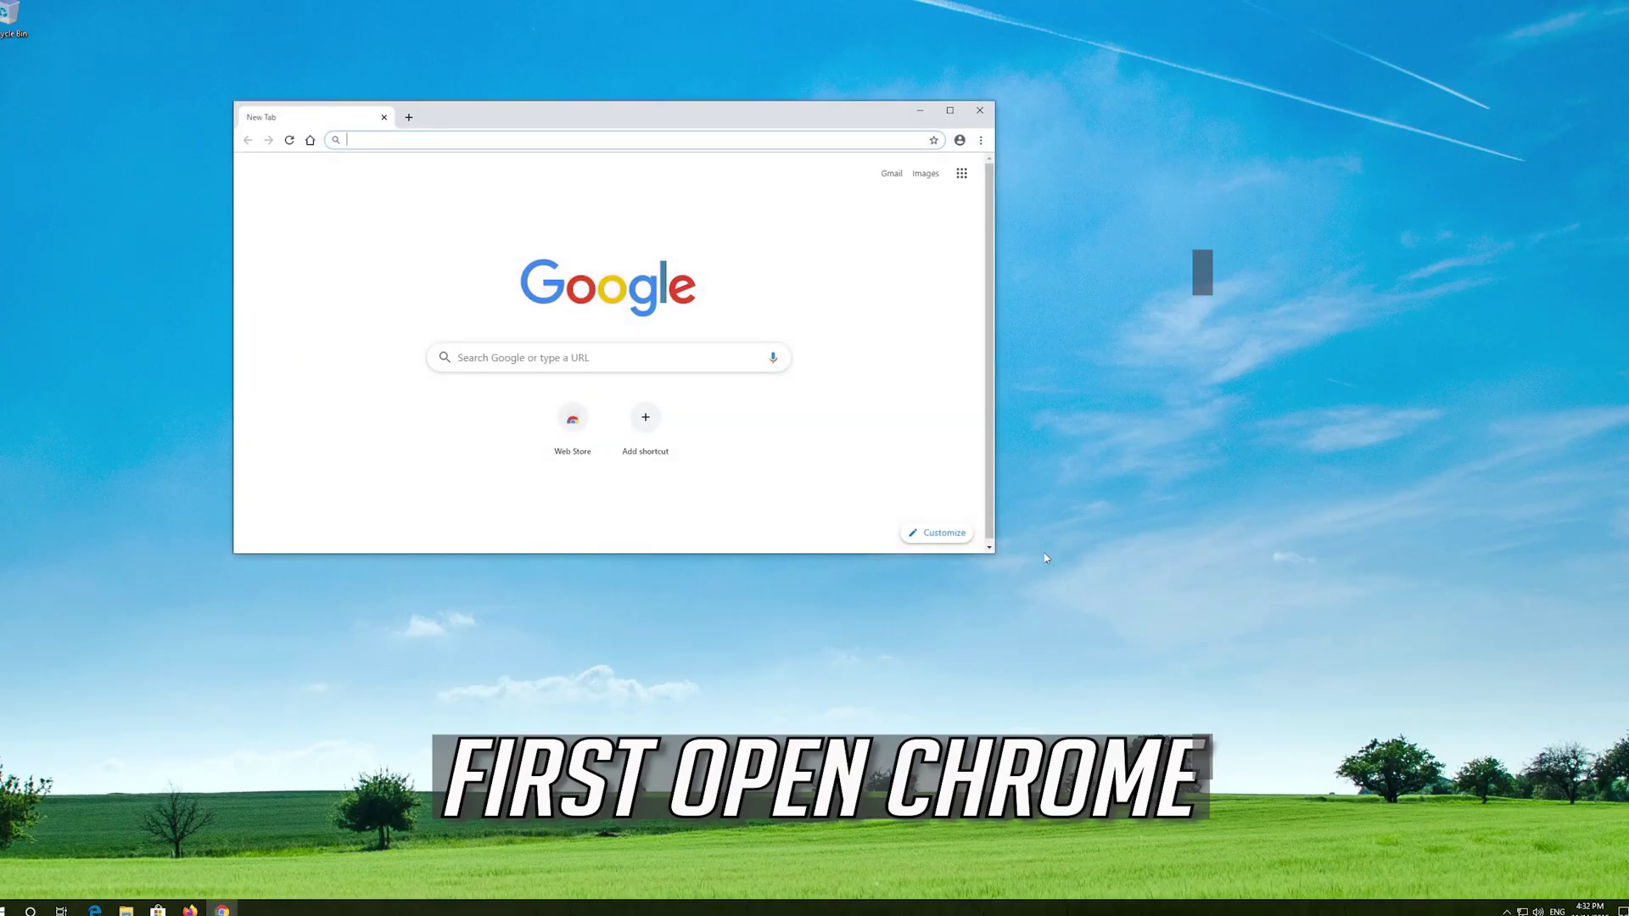
- Enlarge and centre the Chrome window, then go to Chrome Settings from the main menu
{"action": "mouse_move", "coordinate": [992, 549]}
{"action": "left_mouse_down"}
{"action": "mouse_move", "coordinate": [1026, 584]}
{"action": "mouse_move", "coordinate": [1207, 665]}
{"action": "left_mouse_up"}
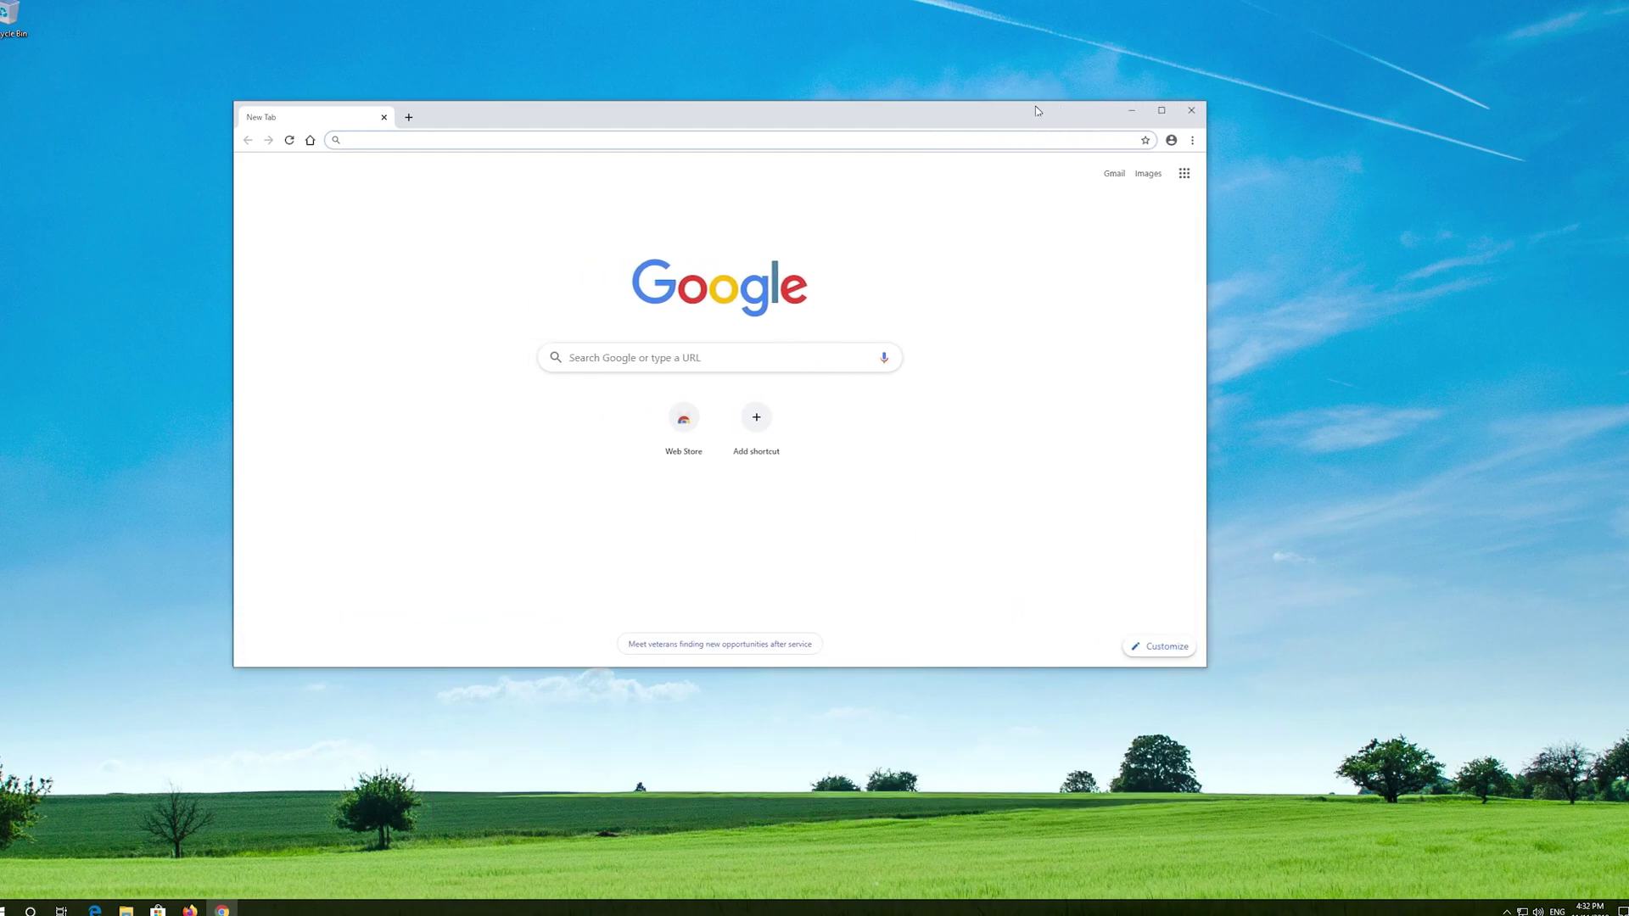
{"action": "left_click_drag", "start_coordinate": [1037, 111], "coordinate": [1129, 141]}
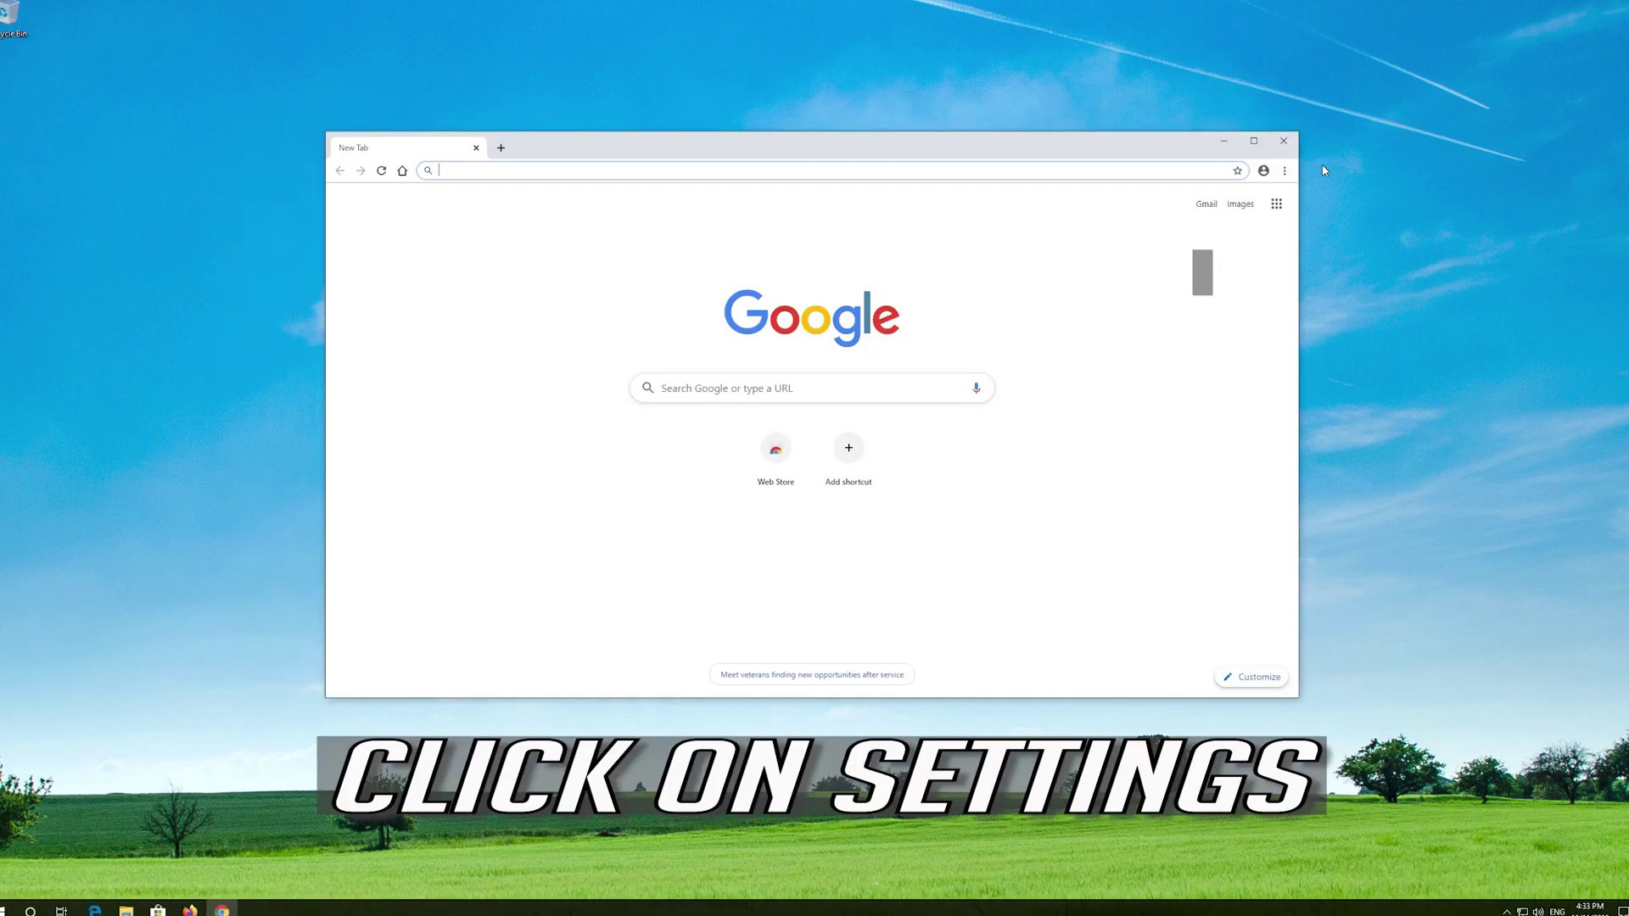
{"action": "left_click", "coordinate": [1284, 170]}
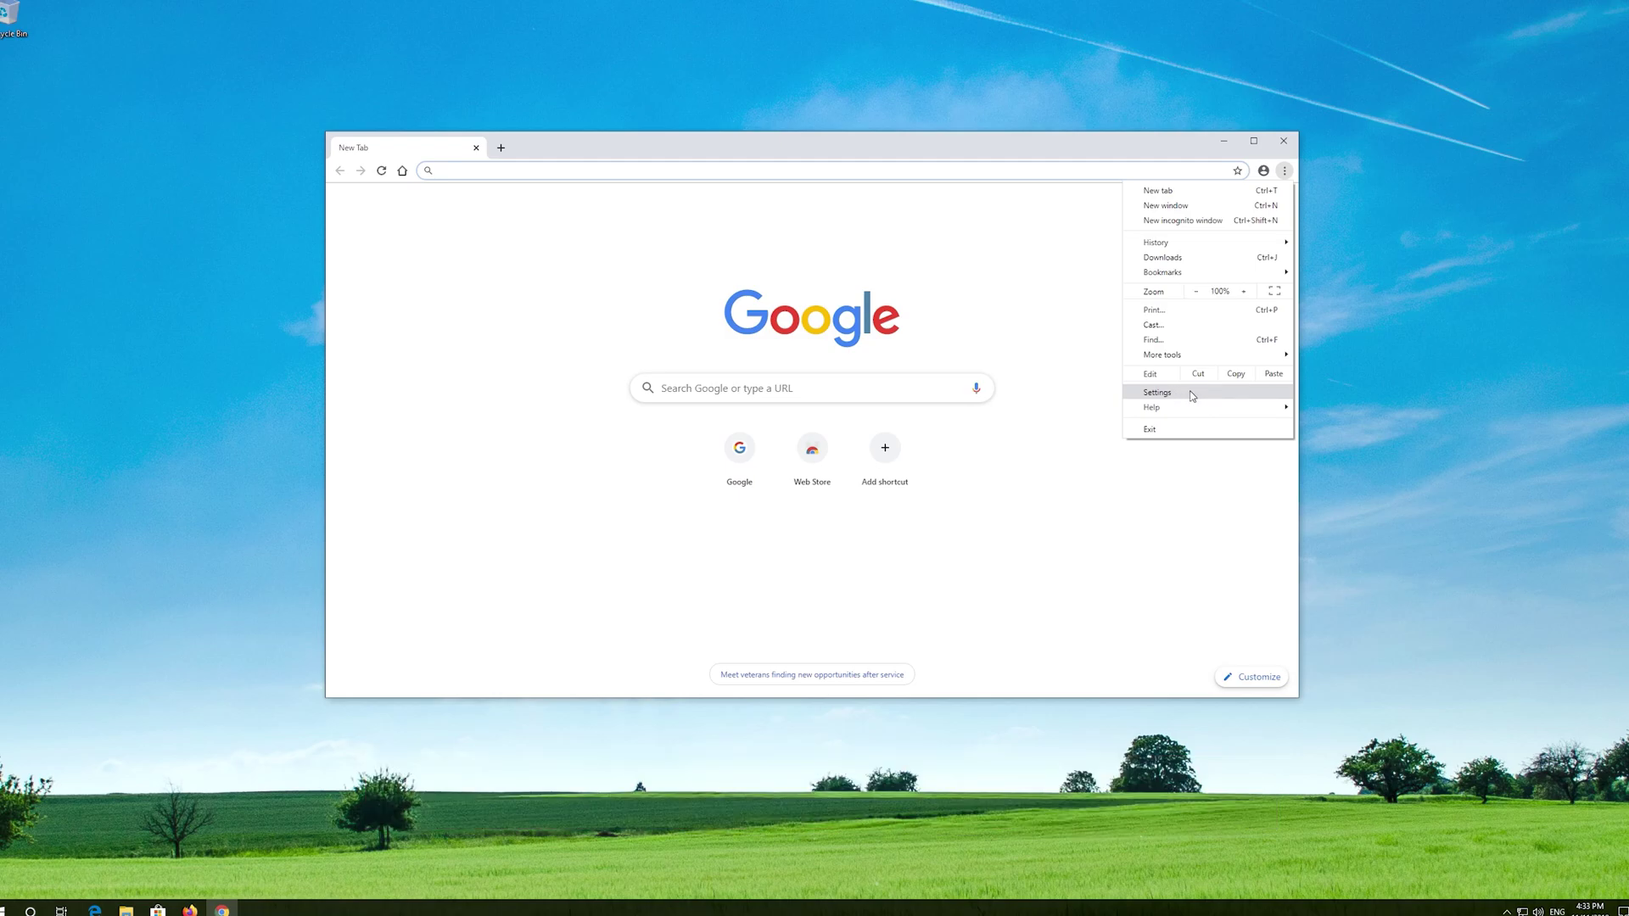
{"action": "left_click", "coordinate": [1191, 395]}
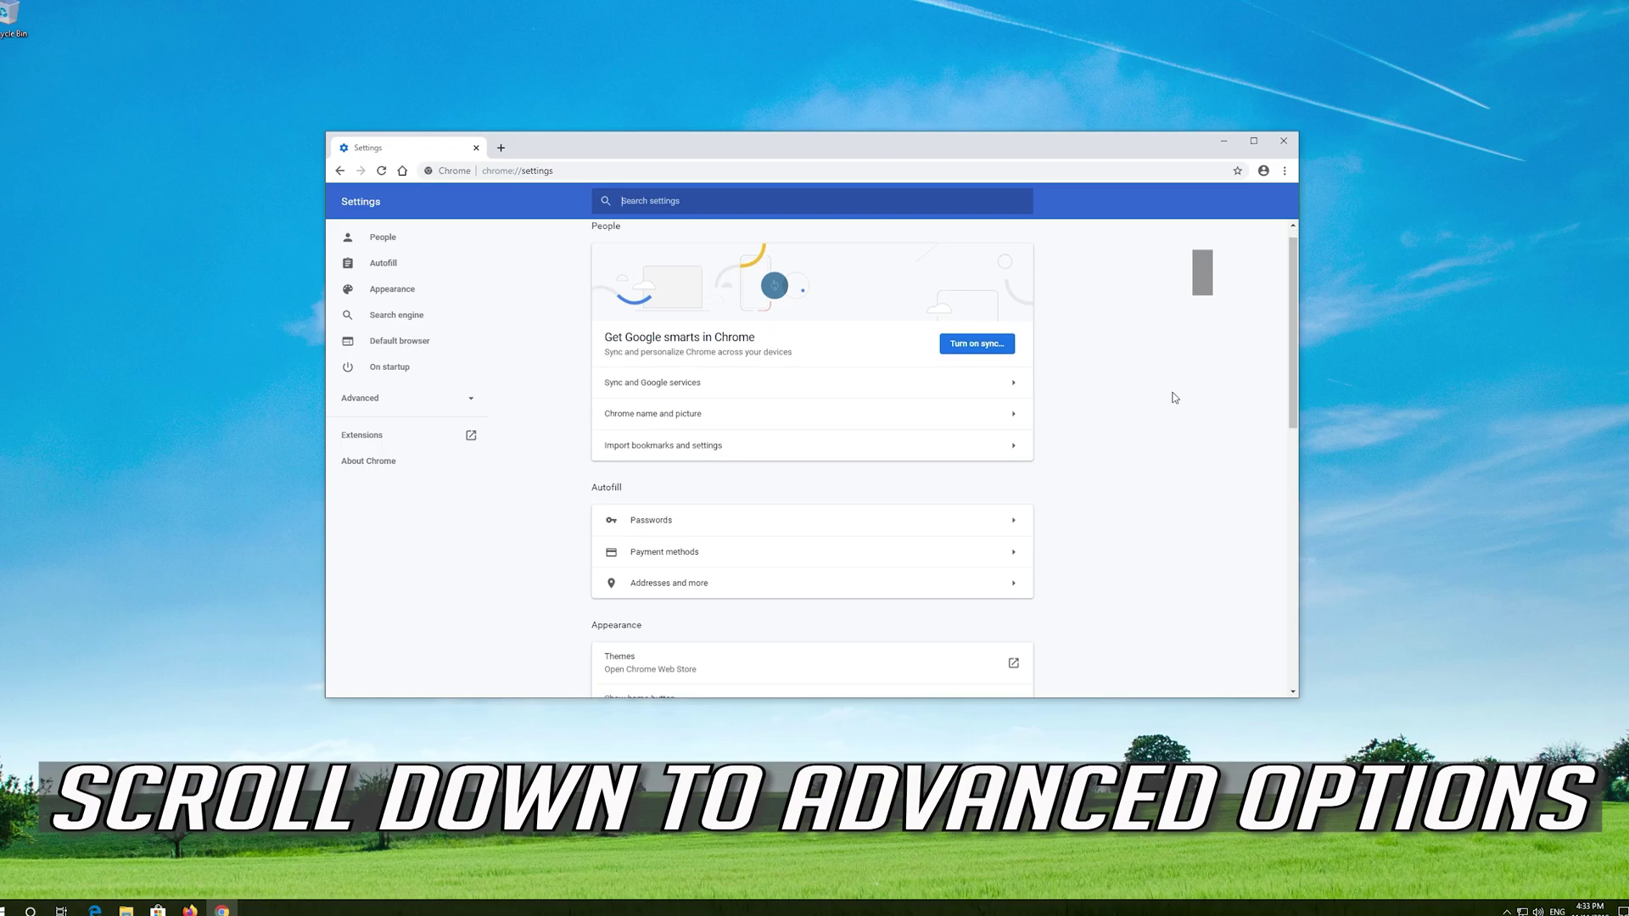
{"action": "scroll", "coordinate": [1174, 398], "scroll_direction": "down", "scroll_amount": 5}
{"action": "scroll", "coordinate": [1173, 397], "scroll_direction": "down", "scroll_amount": 5}
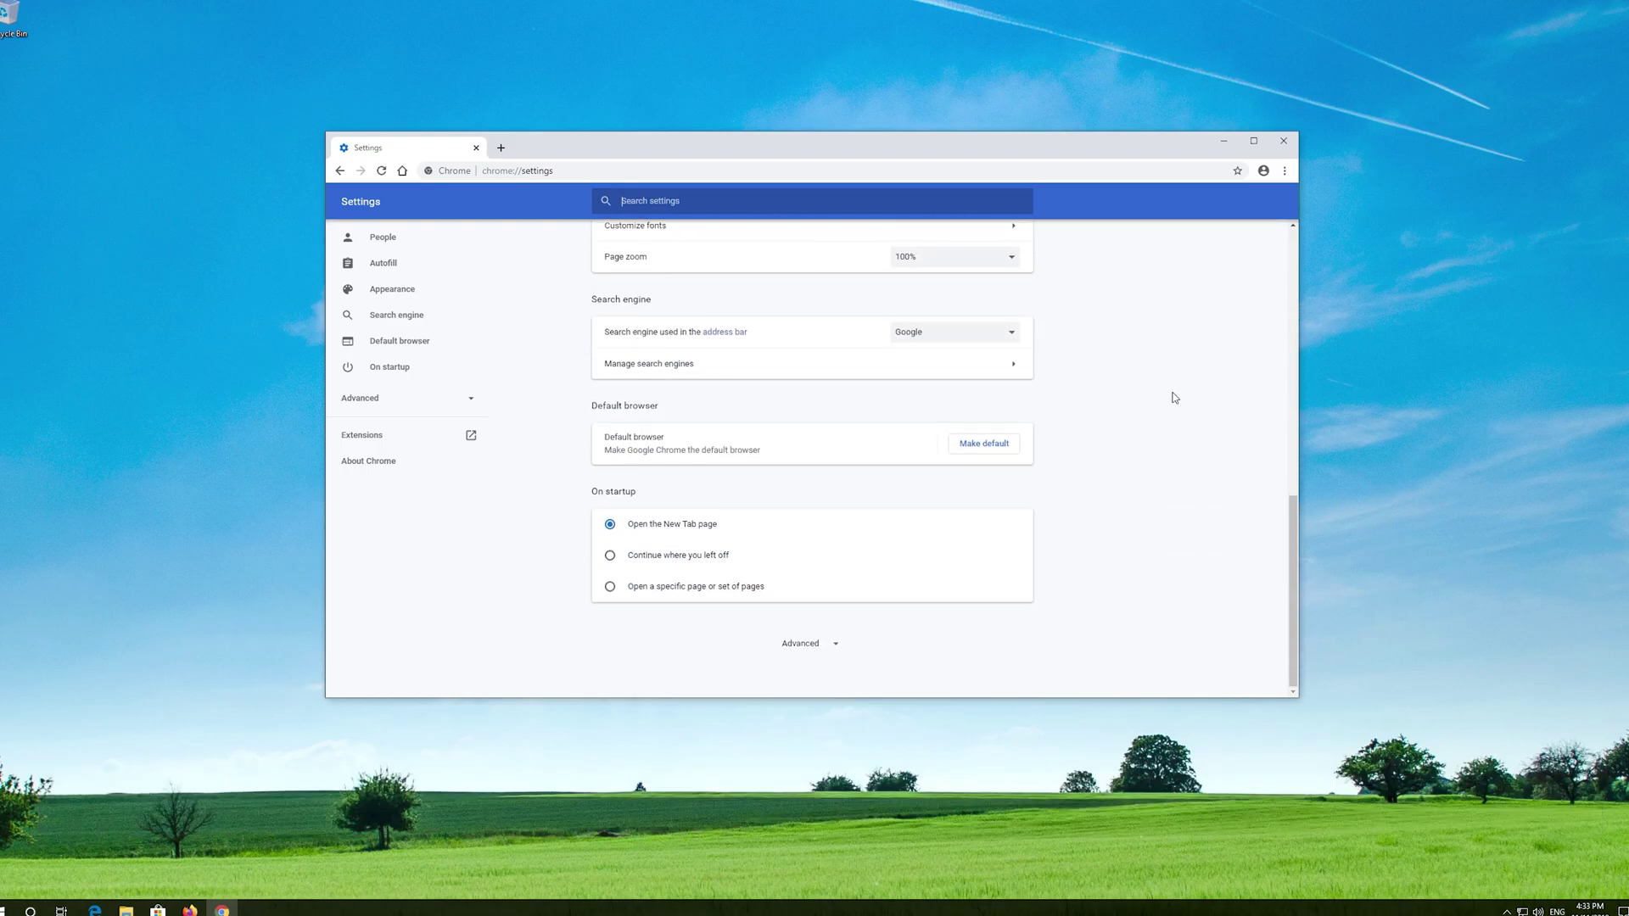
- Expand Chrome's Advanced settings to reveal Privacy and security
{"action": "left_click", "coordinate": [801, 649]}
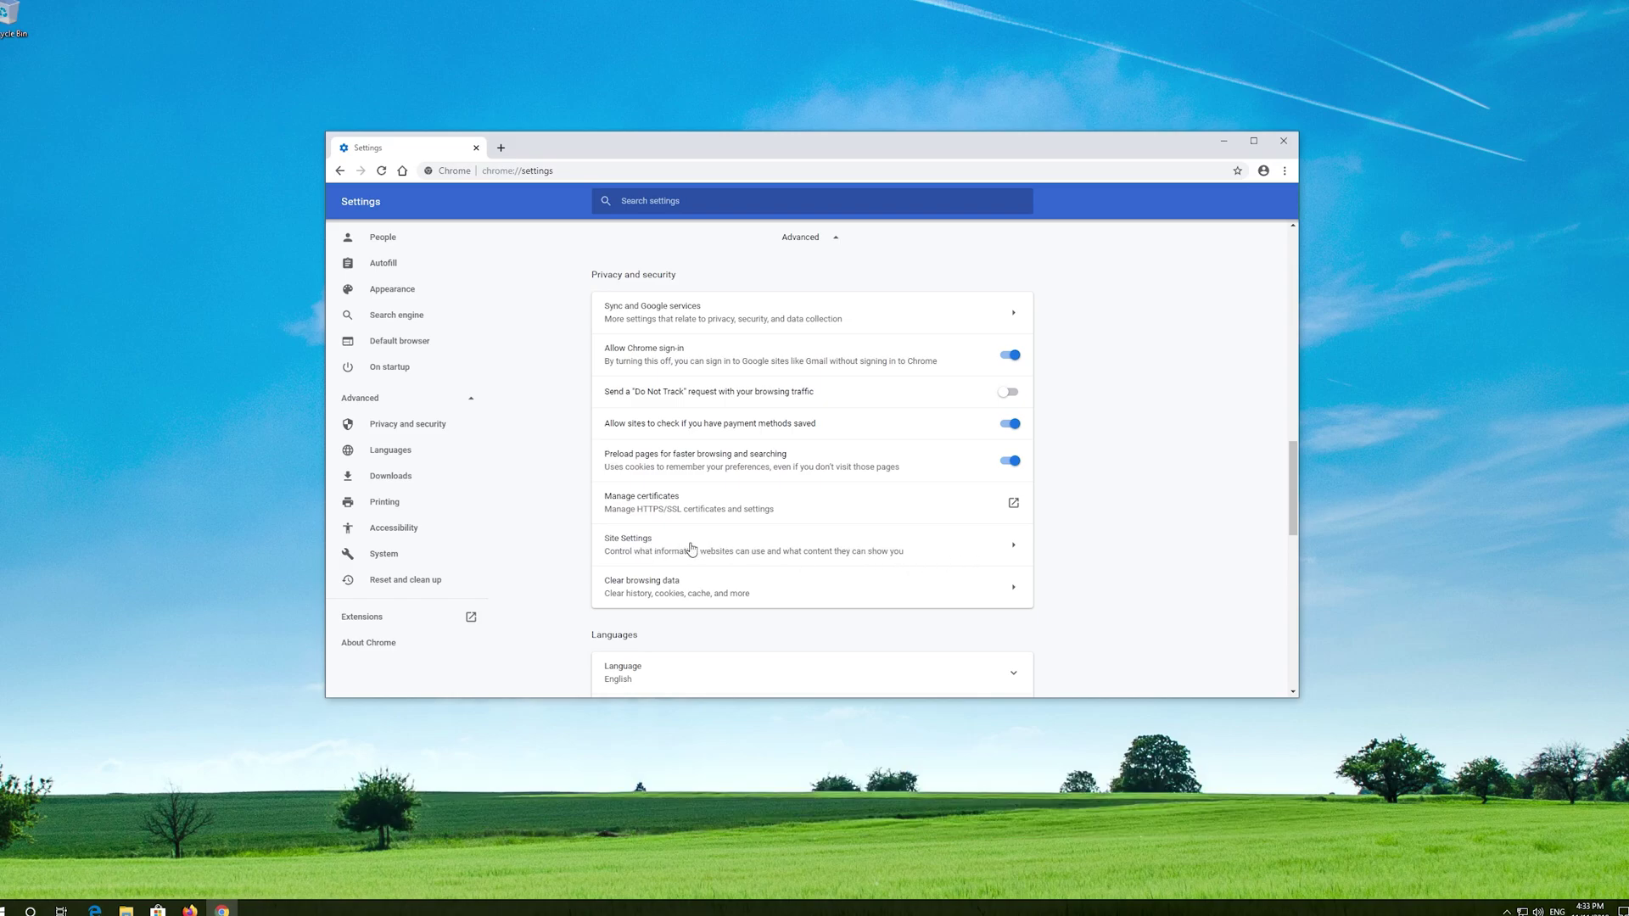
- Go to Site Settings, then Sound, and turn on 'Allow sites to play sound'
{"action": "left_click", "coordinate": [692, 549]}
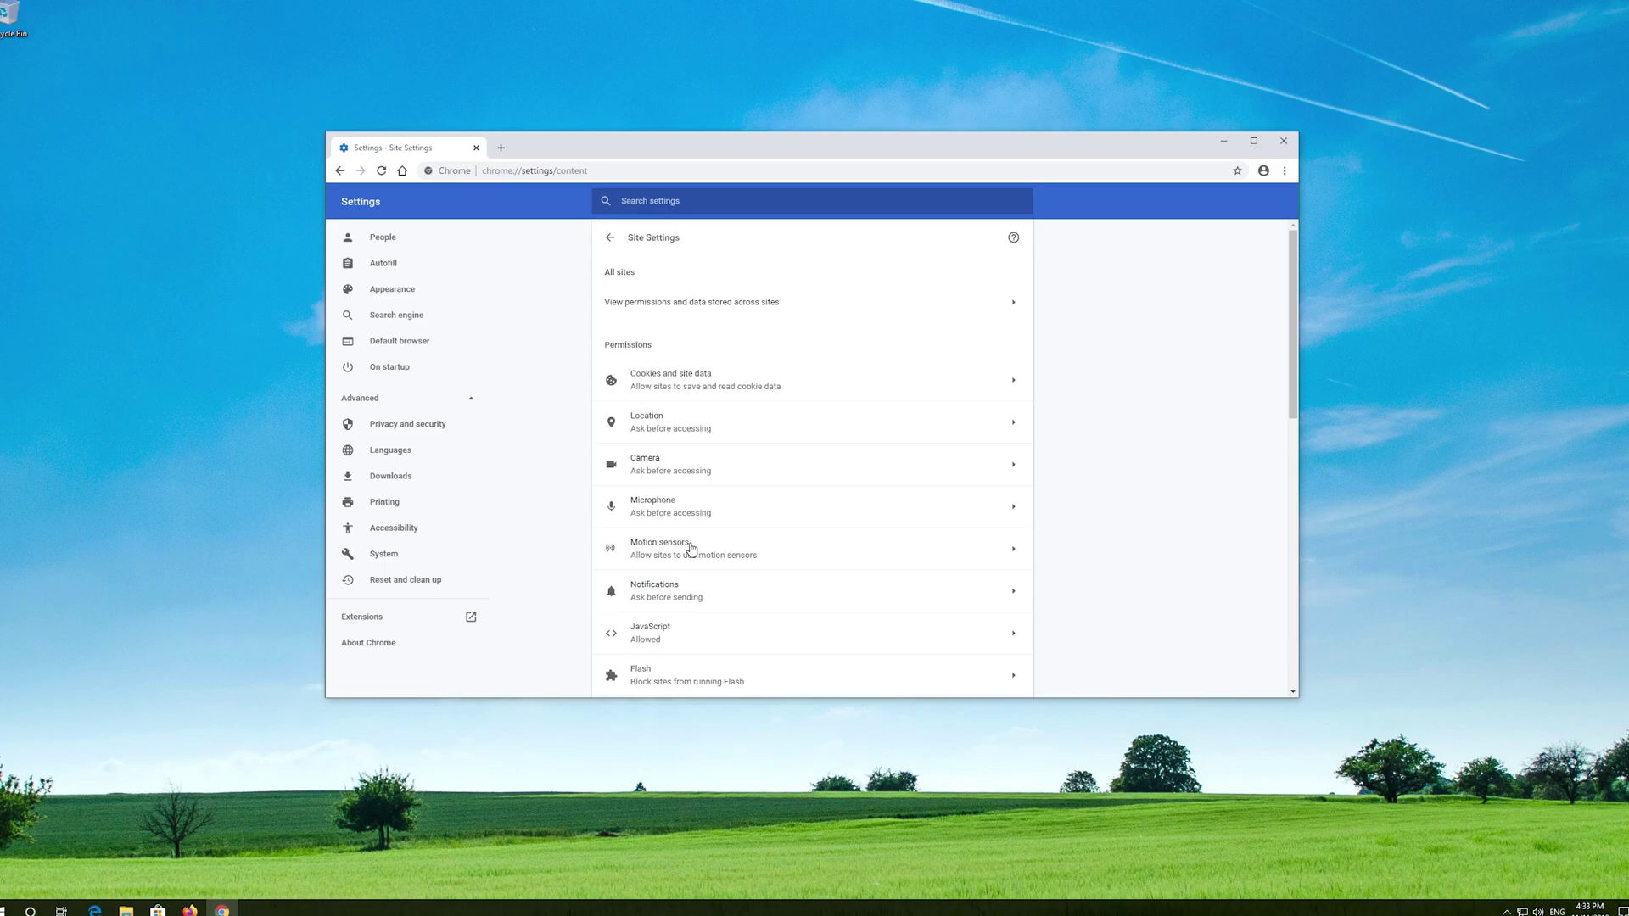
{"action": "scroll", "coordinate": [690, 549], "scroll_direction": "down", "scroll_amount": 1}
{"action": "scroll", "coordinate": [691, 549], "scroll_direction": "down", "scroll_amount": 1}
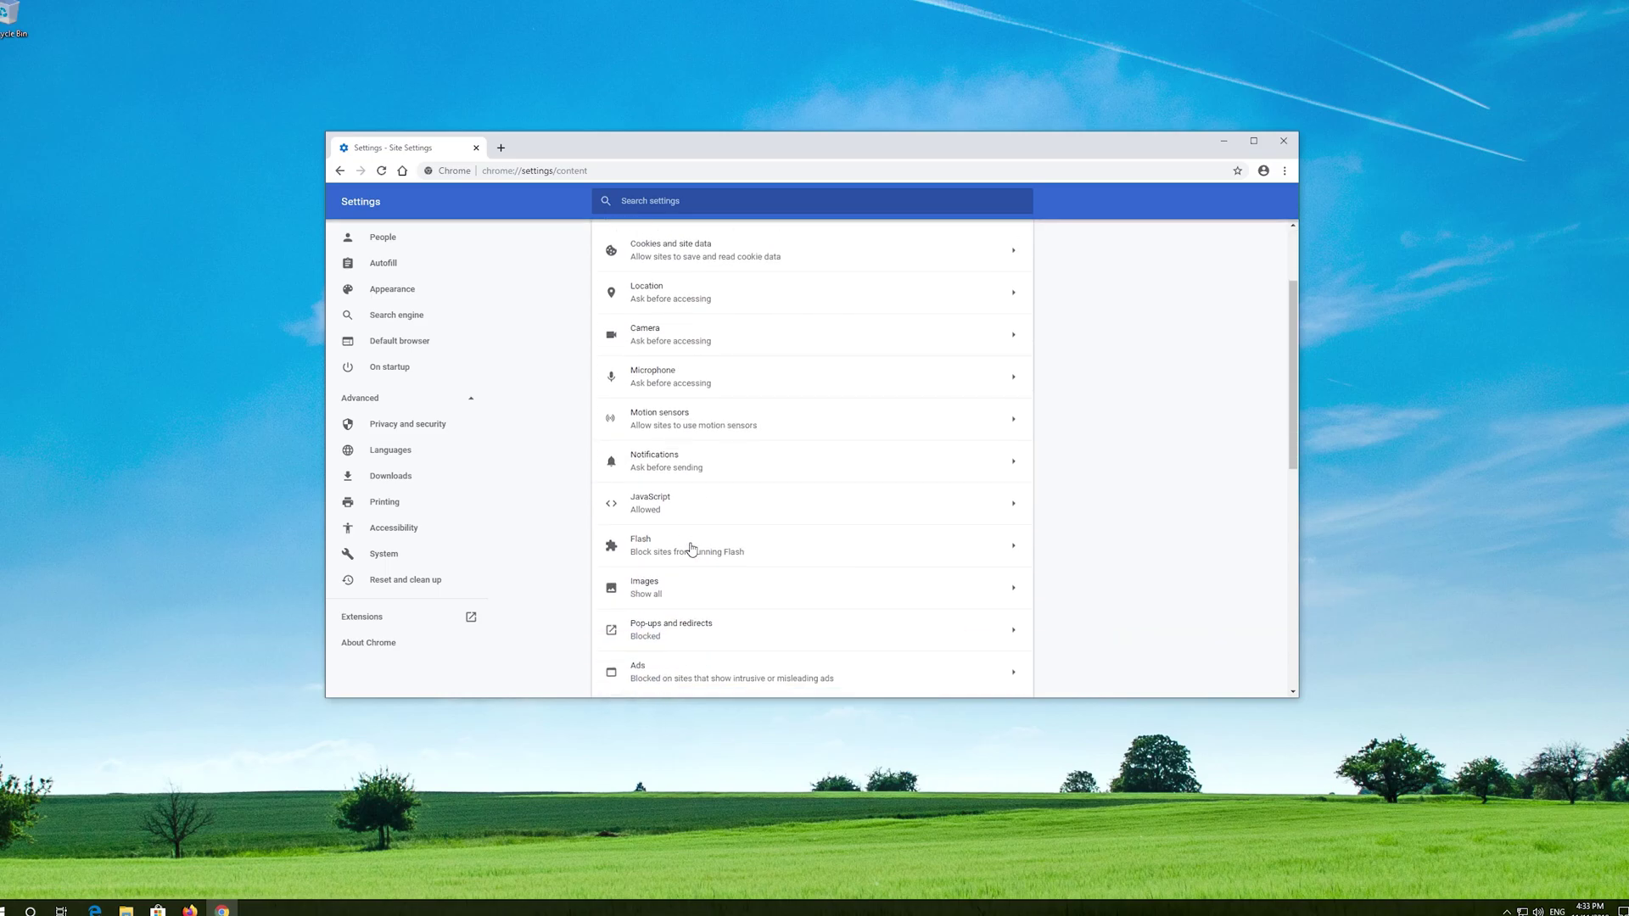
{"action": "scroll", "coordinate": [691, 549], "scroll_direction": "down", "scroll_amount": 1}
{"action": "scroll", "coordinate": [691, 548], "scroll_direction": "down", "scroll_amount": 1}
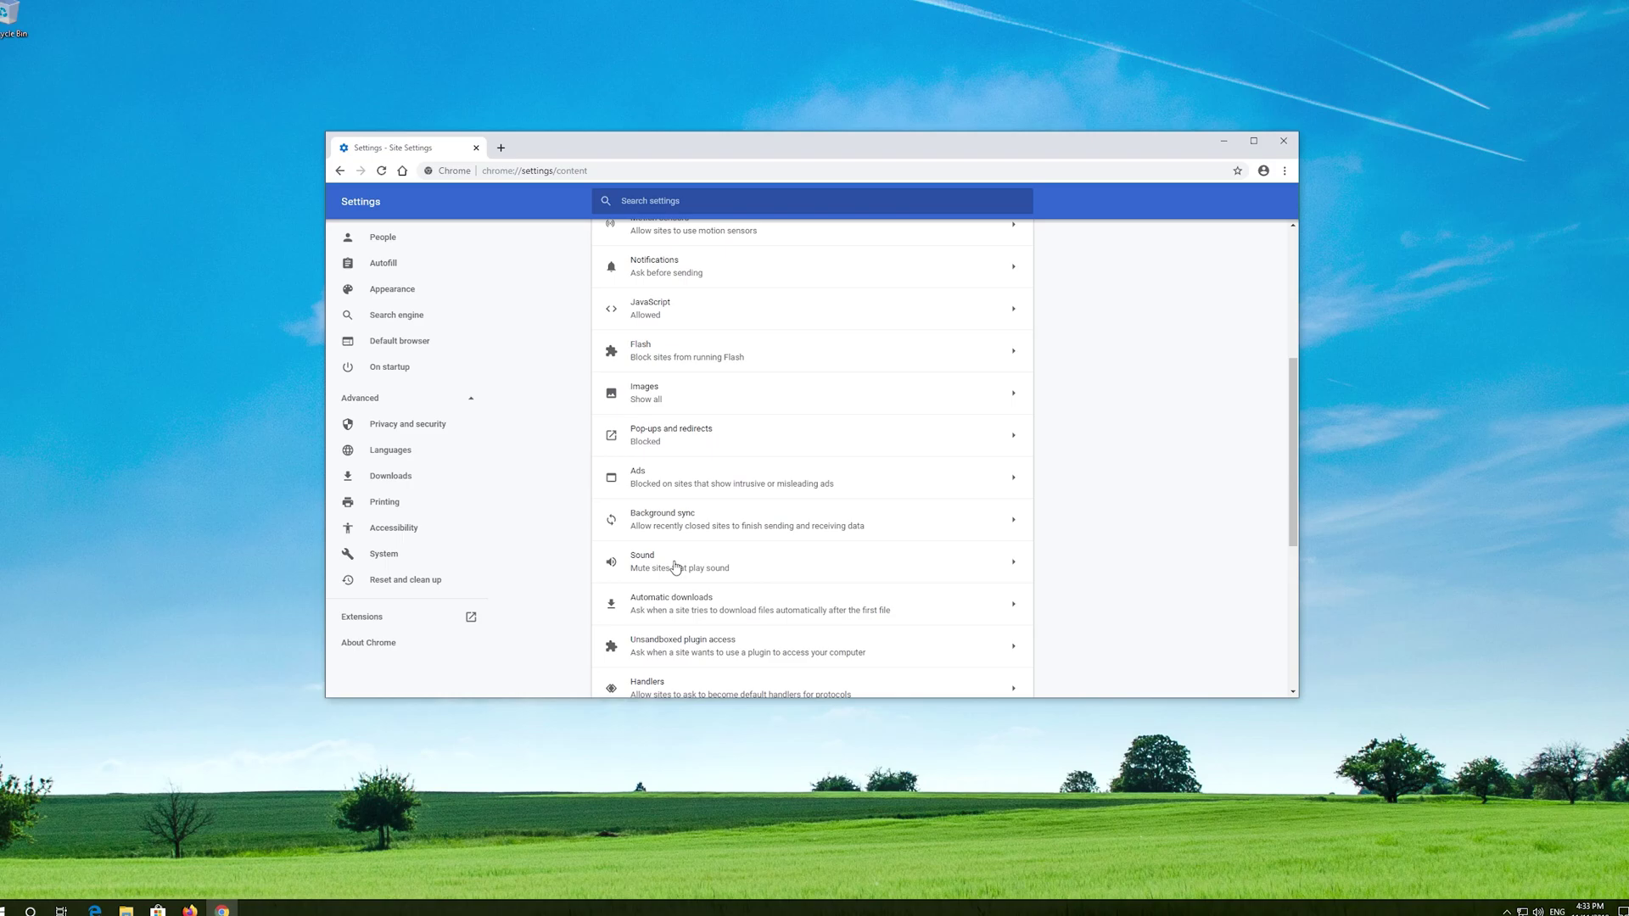
{"action": "left_click", "coordinate": [676, 567]}
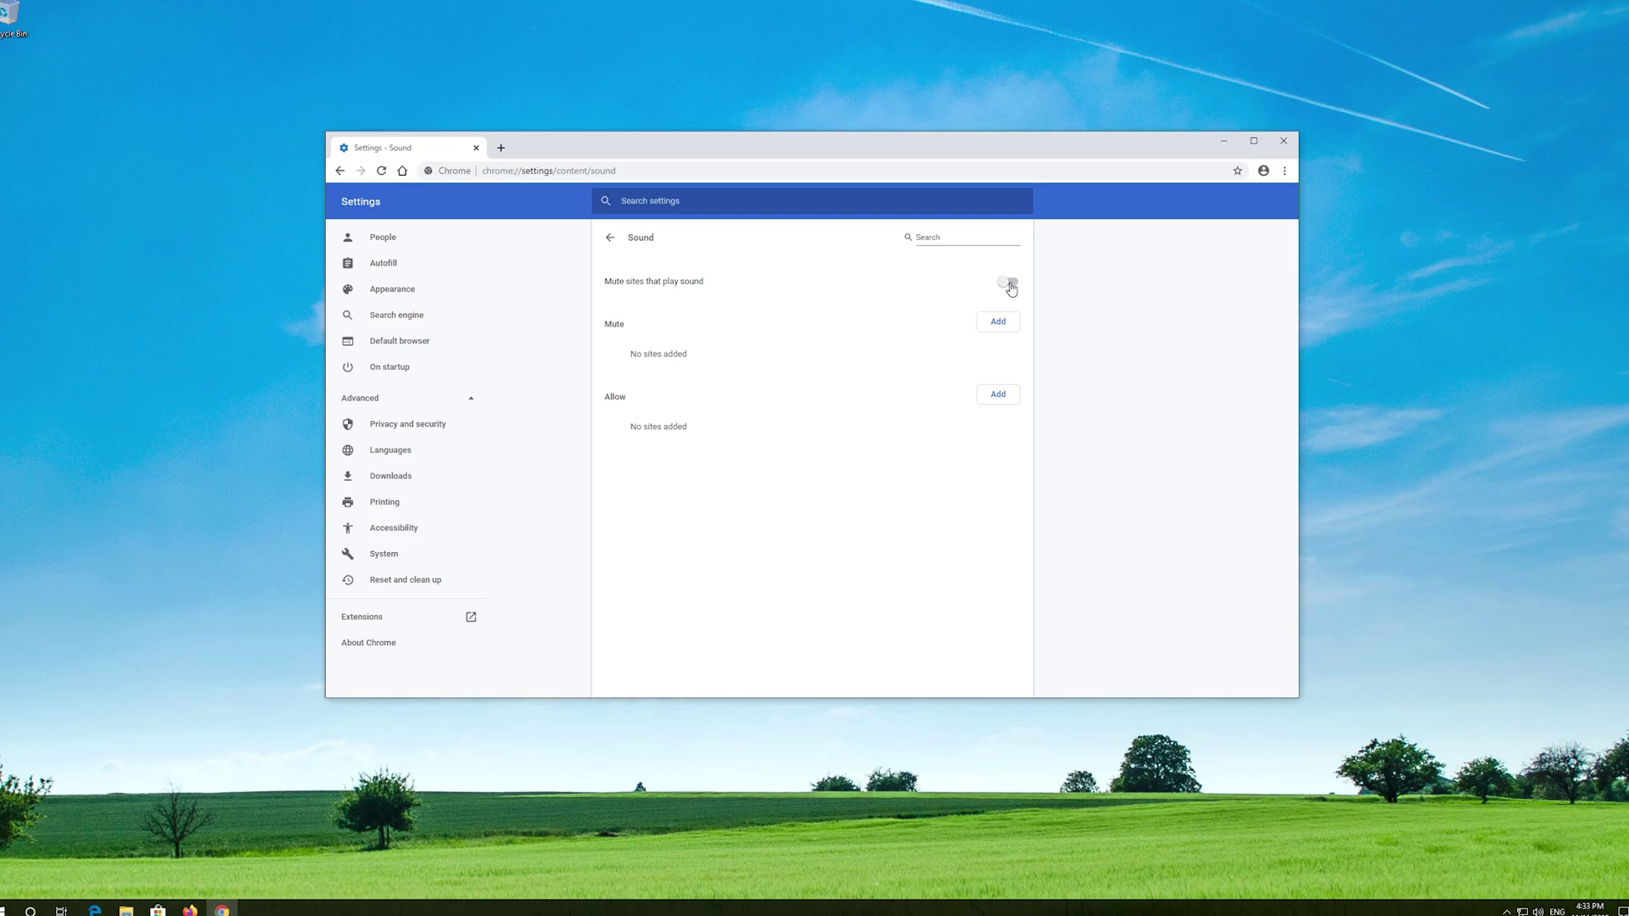
{"action": "left_click", "coordinate": [1010, 282]}
- Leave Chrome Settings for the new-tab page
{"action": "left_click", "coordinate": [402, 172]}
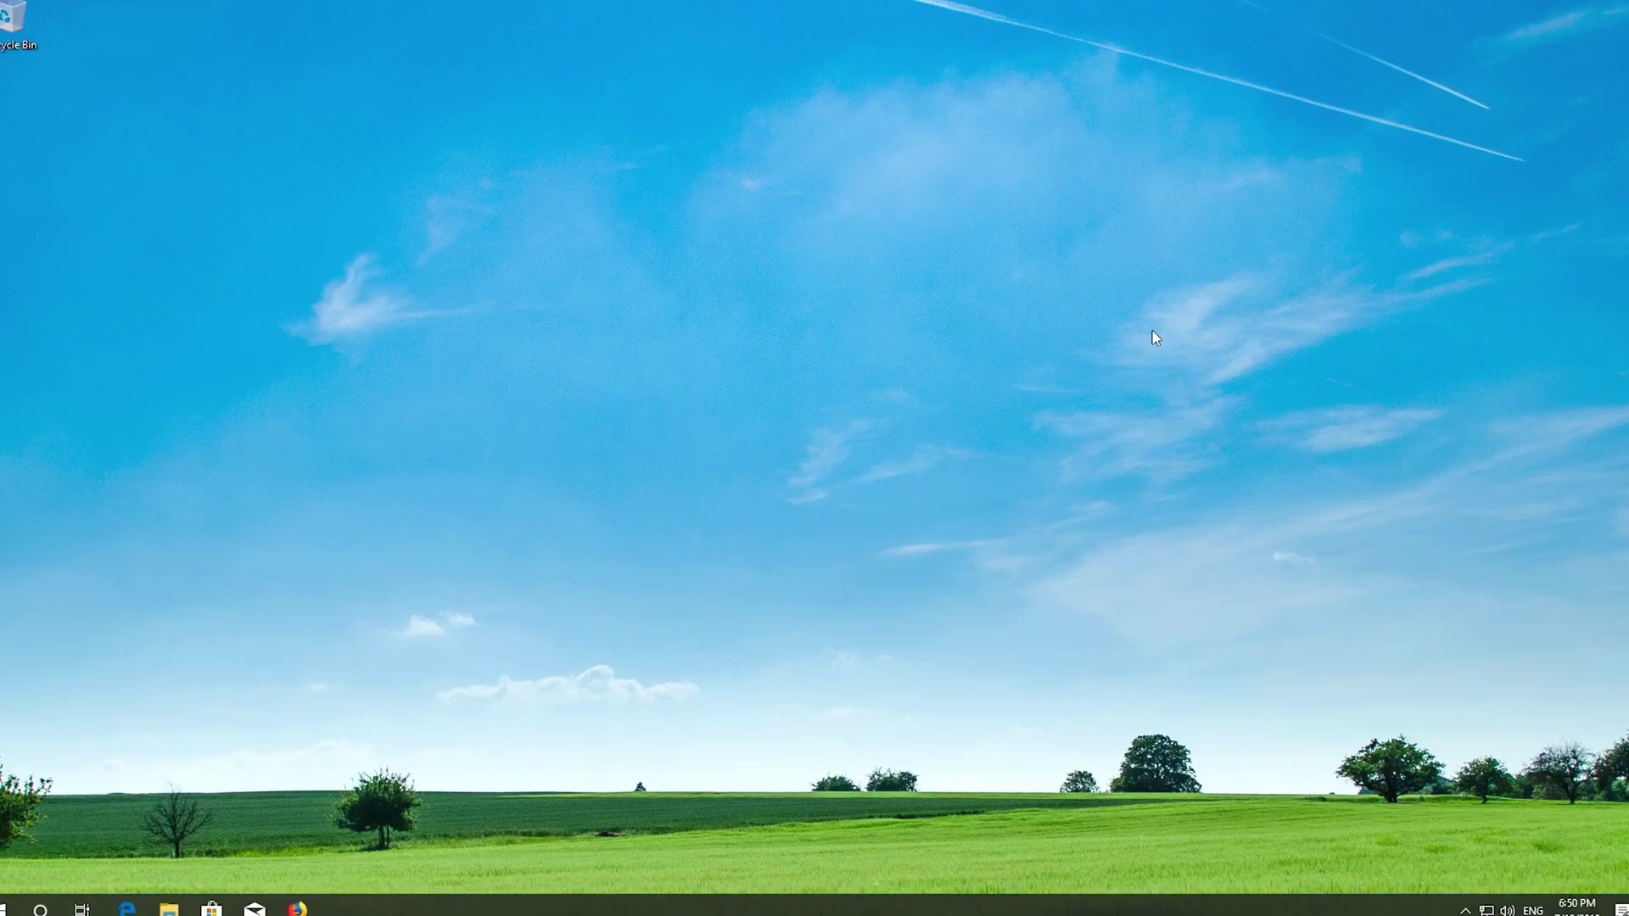
- Open Windows Settings from the Start menu and go to System
{"action": "key", "text": "super"}
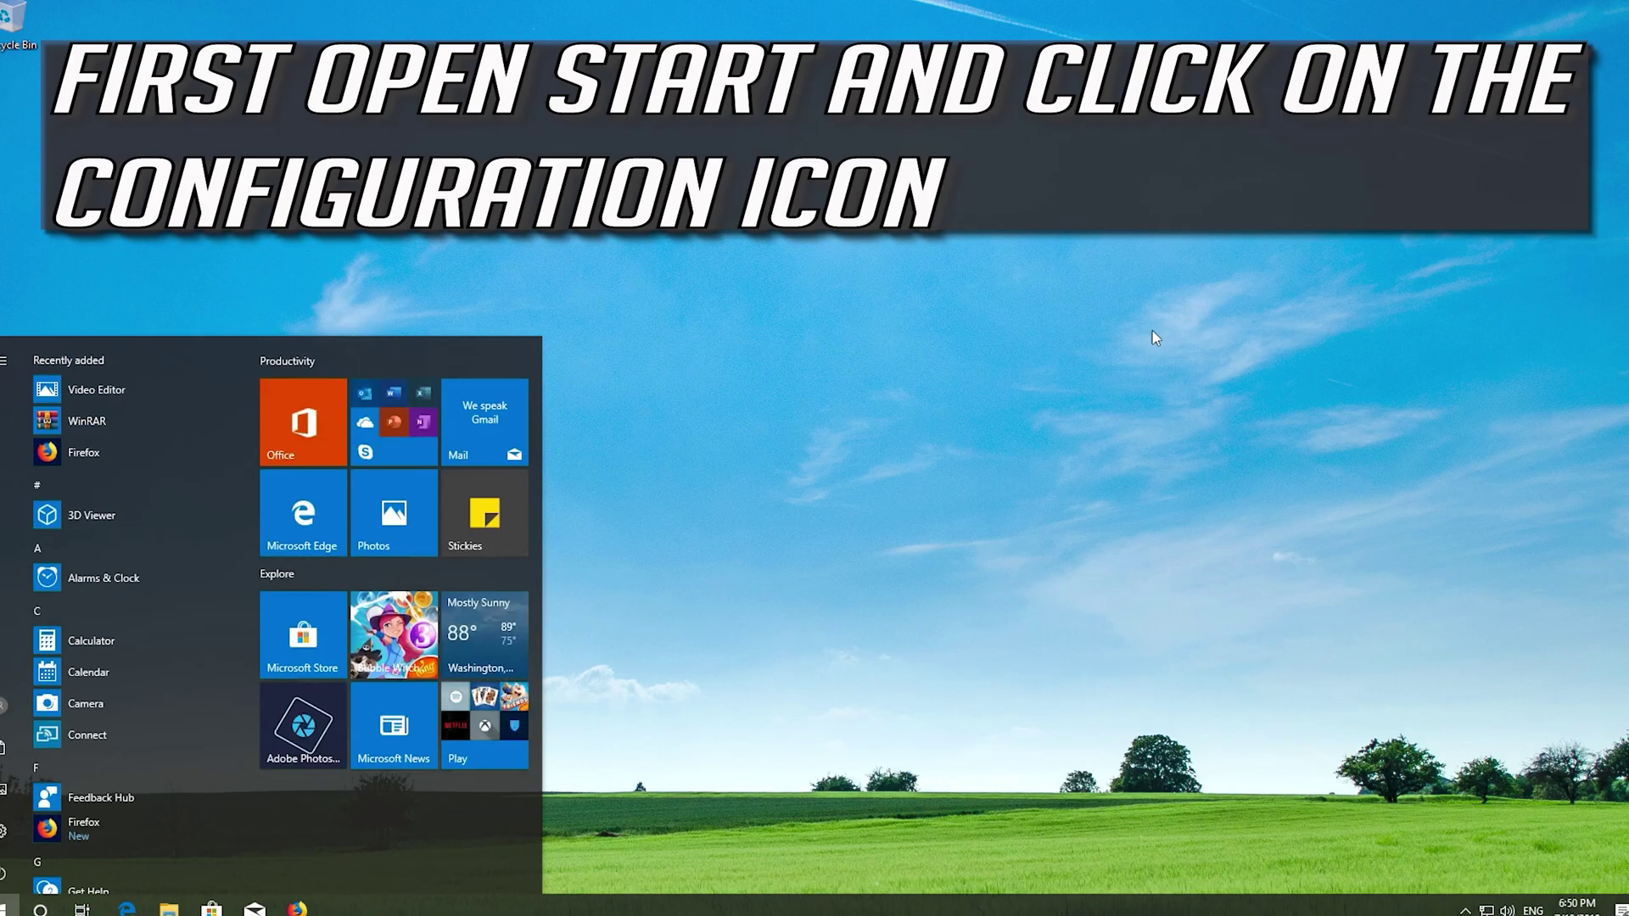
{"action": "left_click", "coordinate": [4, 833]}
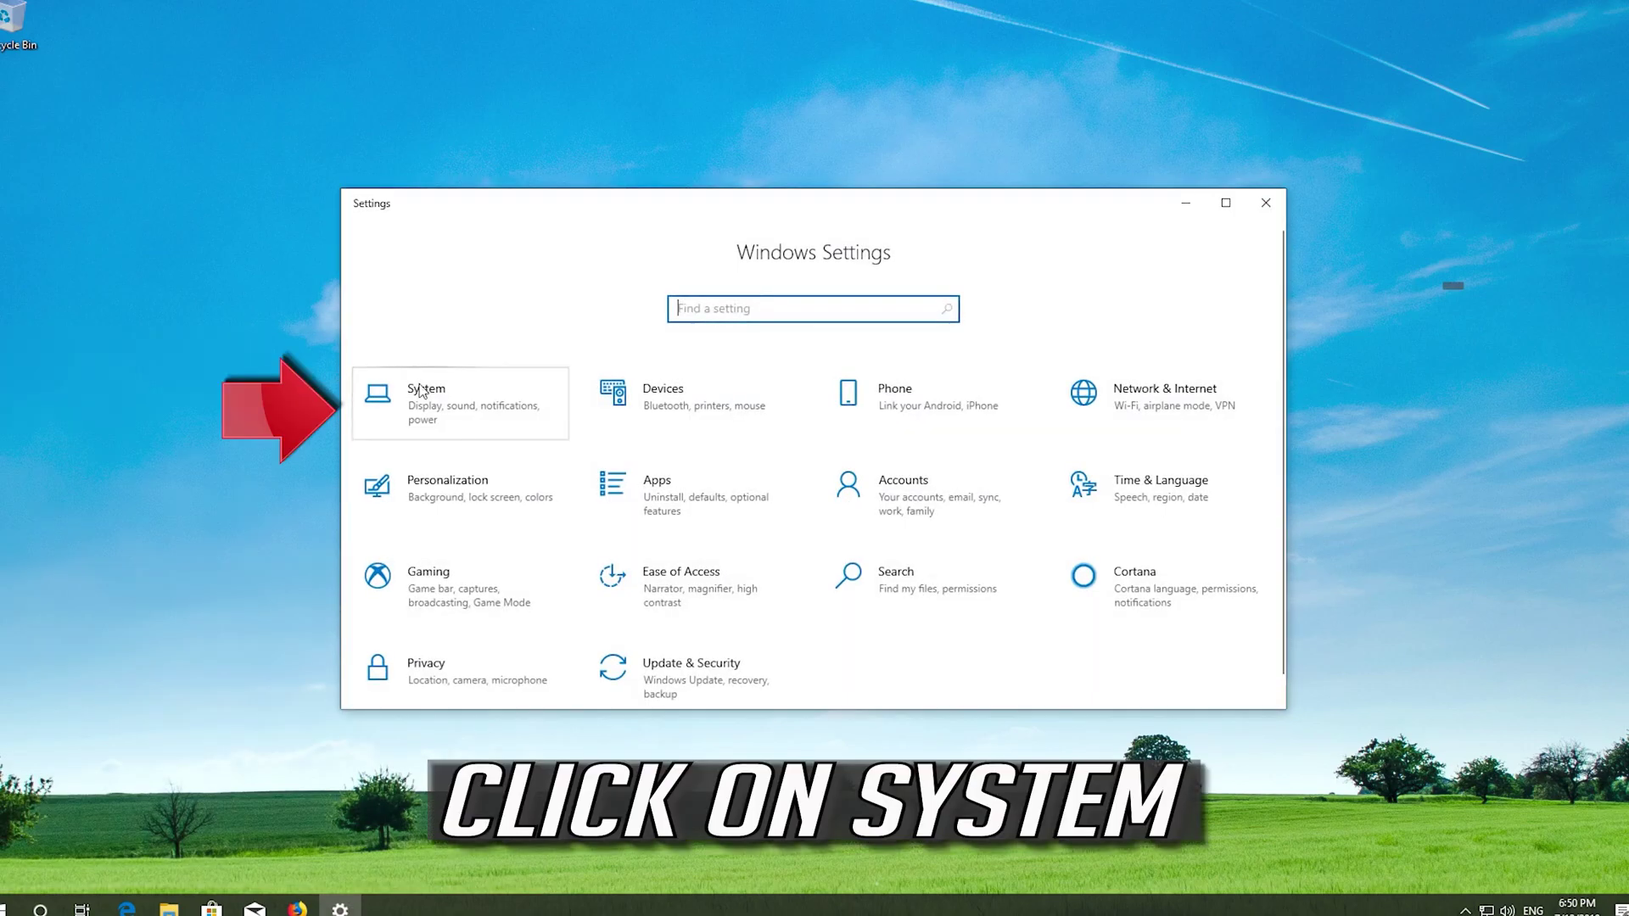
{"action": "left_click", "coordinate": [456, 423]}
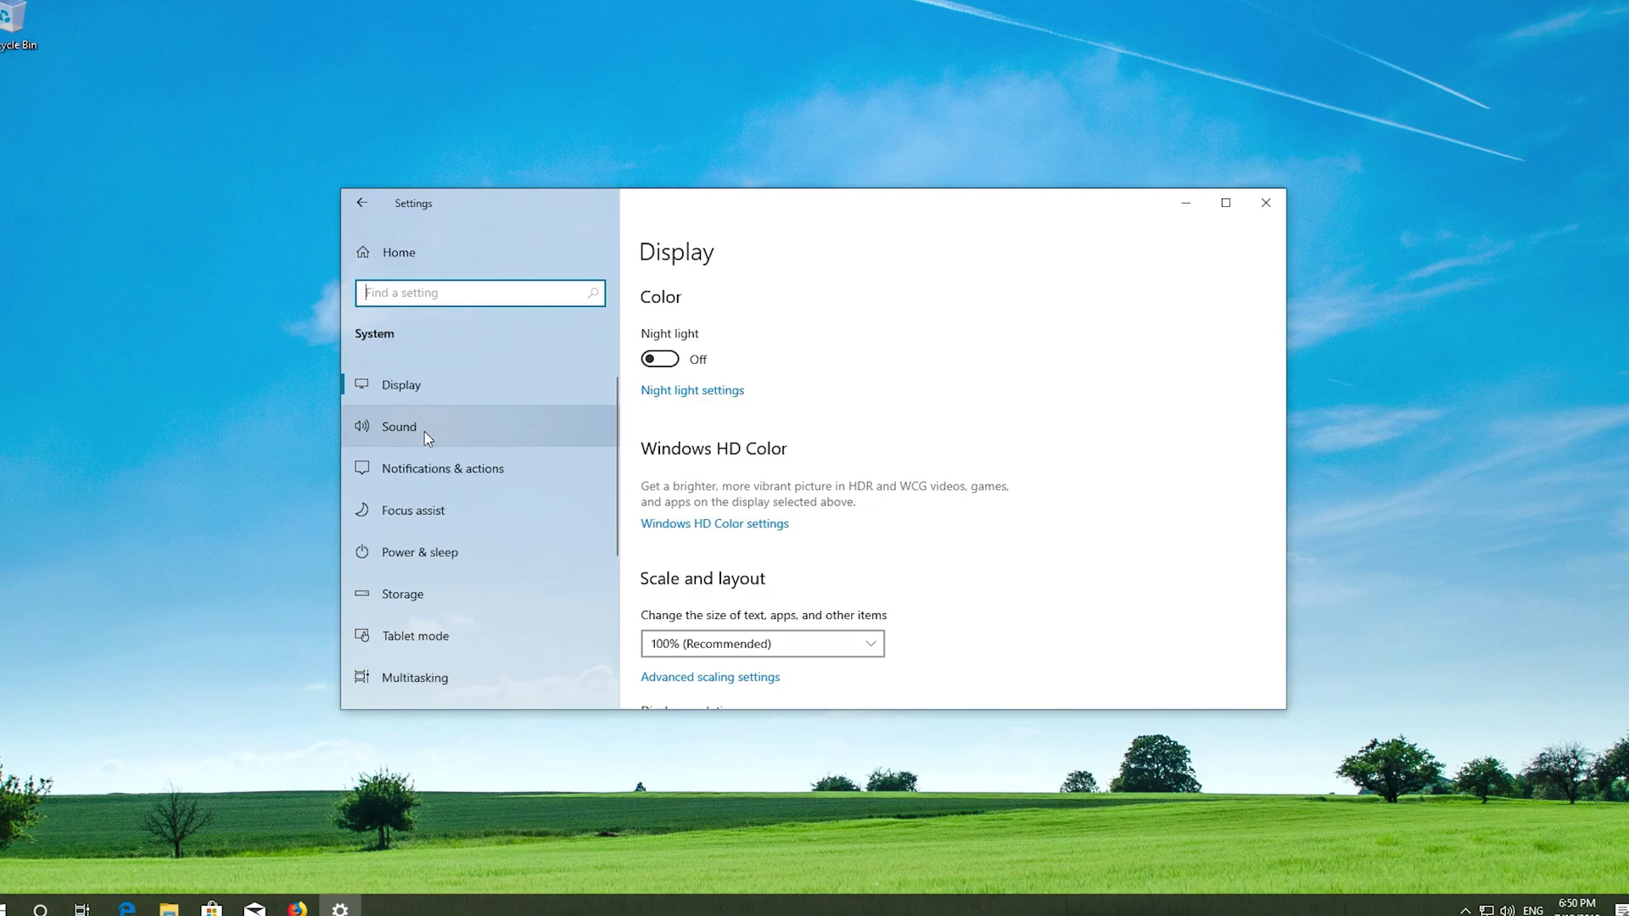
- On the Sound page, check the output device and launch the sound troubleshooter
{"action": "left_click", "coordinate": [424, 432]}
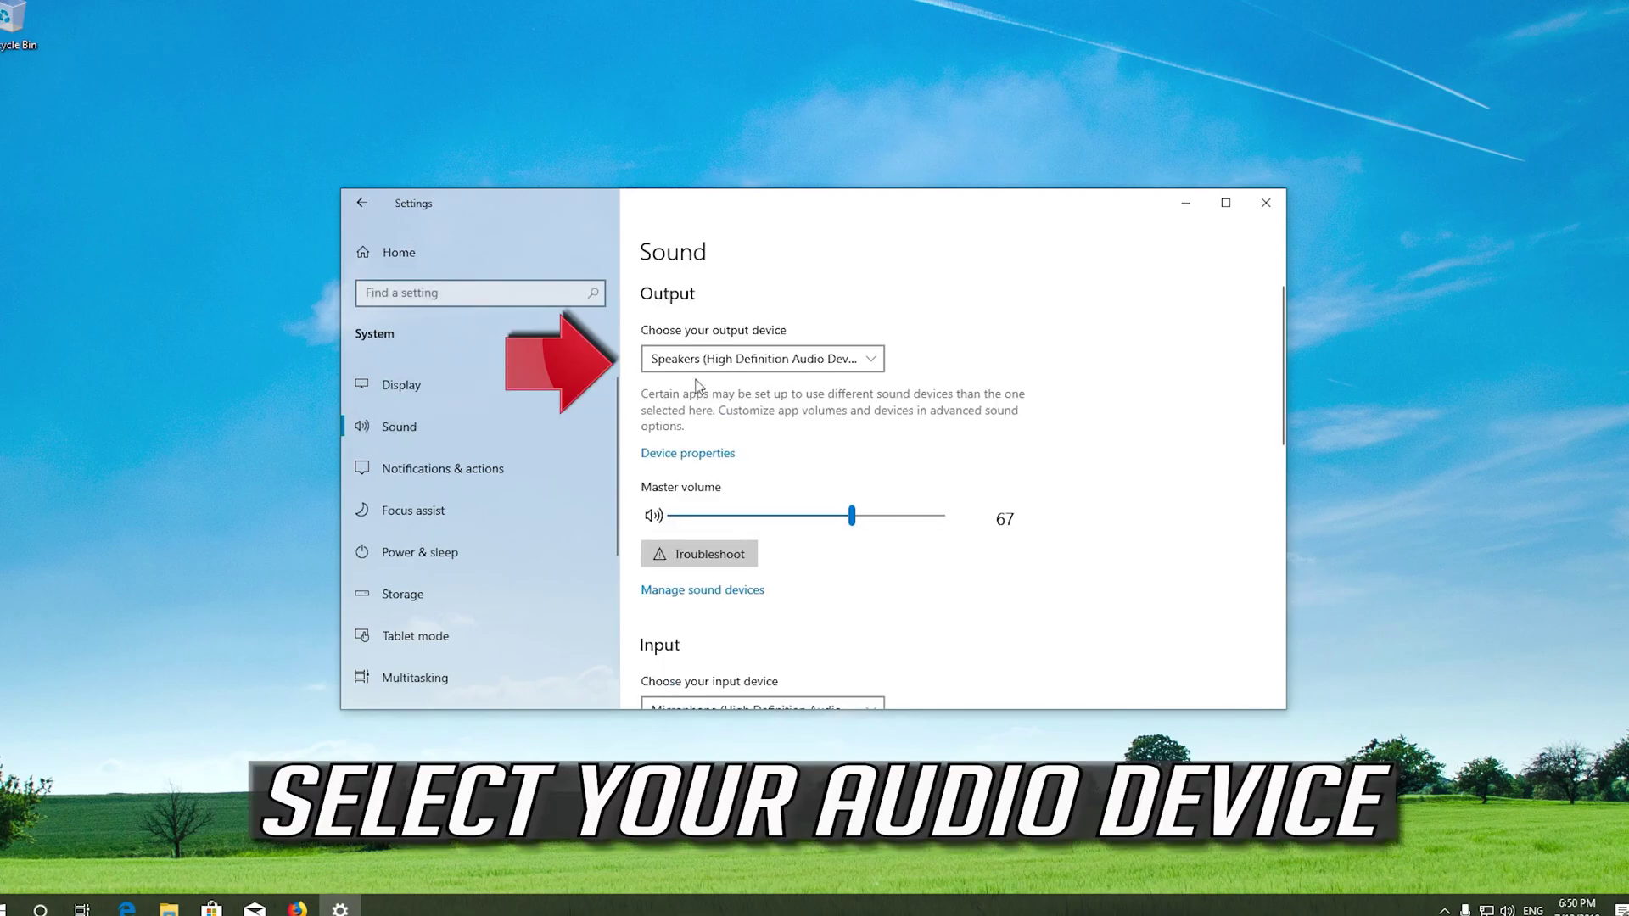
{"action": "left_click", "coordinate": [865, 362]}
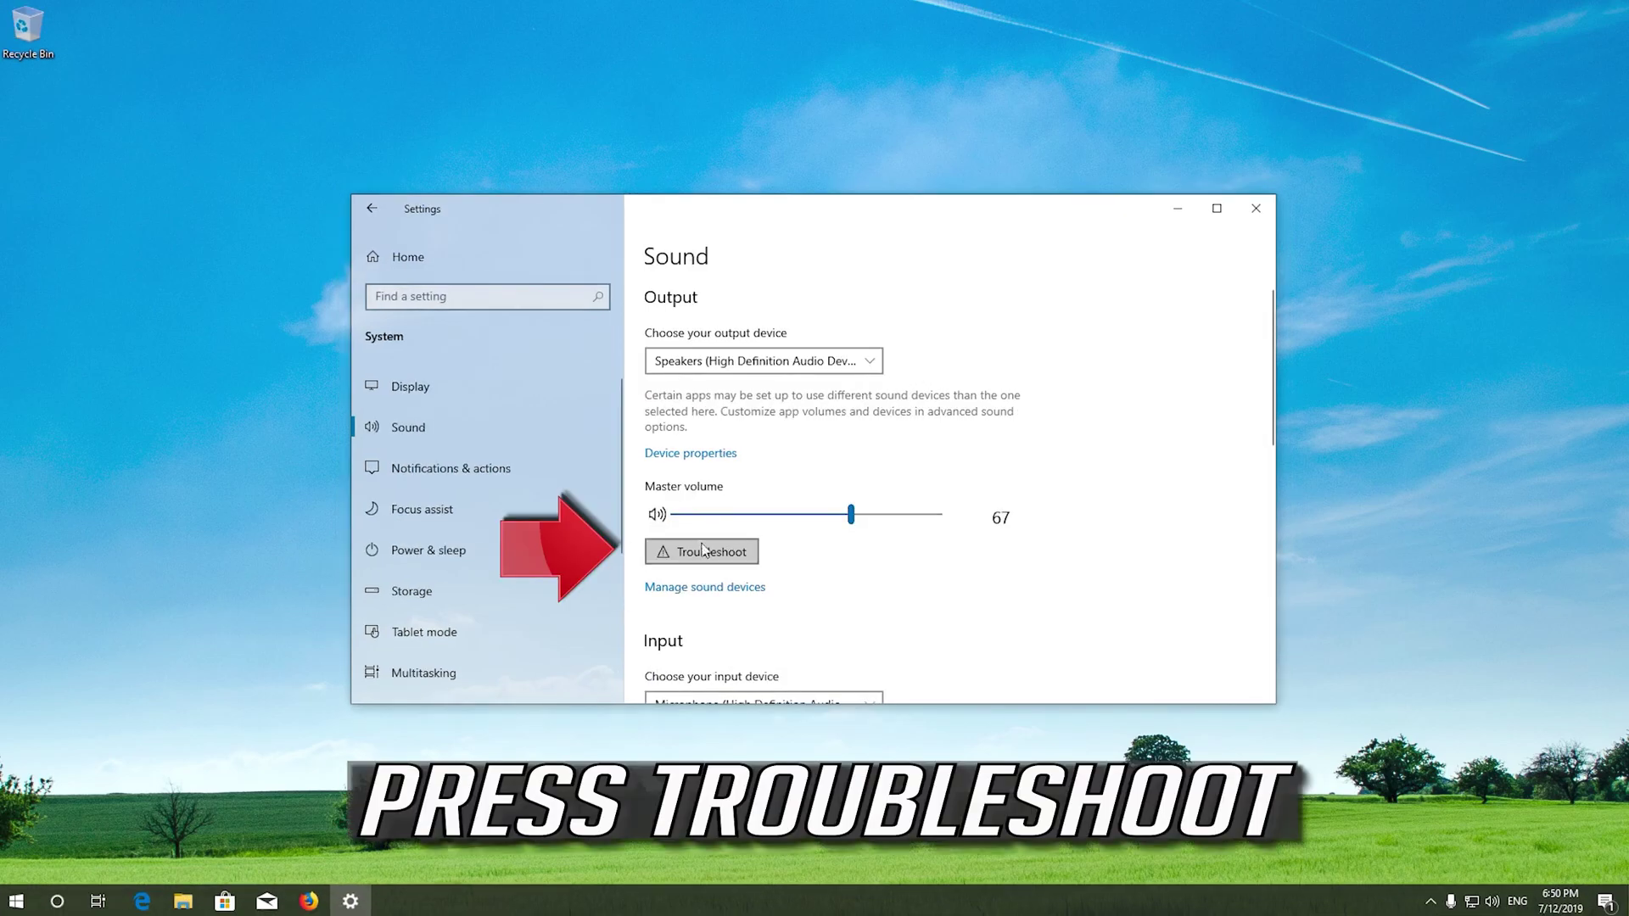
{"action": "left_click", "coordinate": [704, 550]}
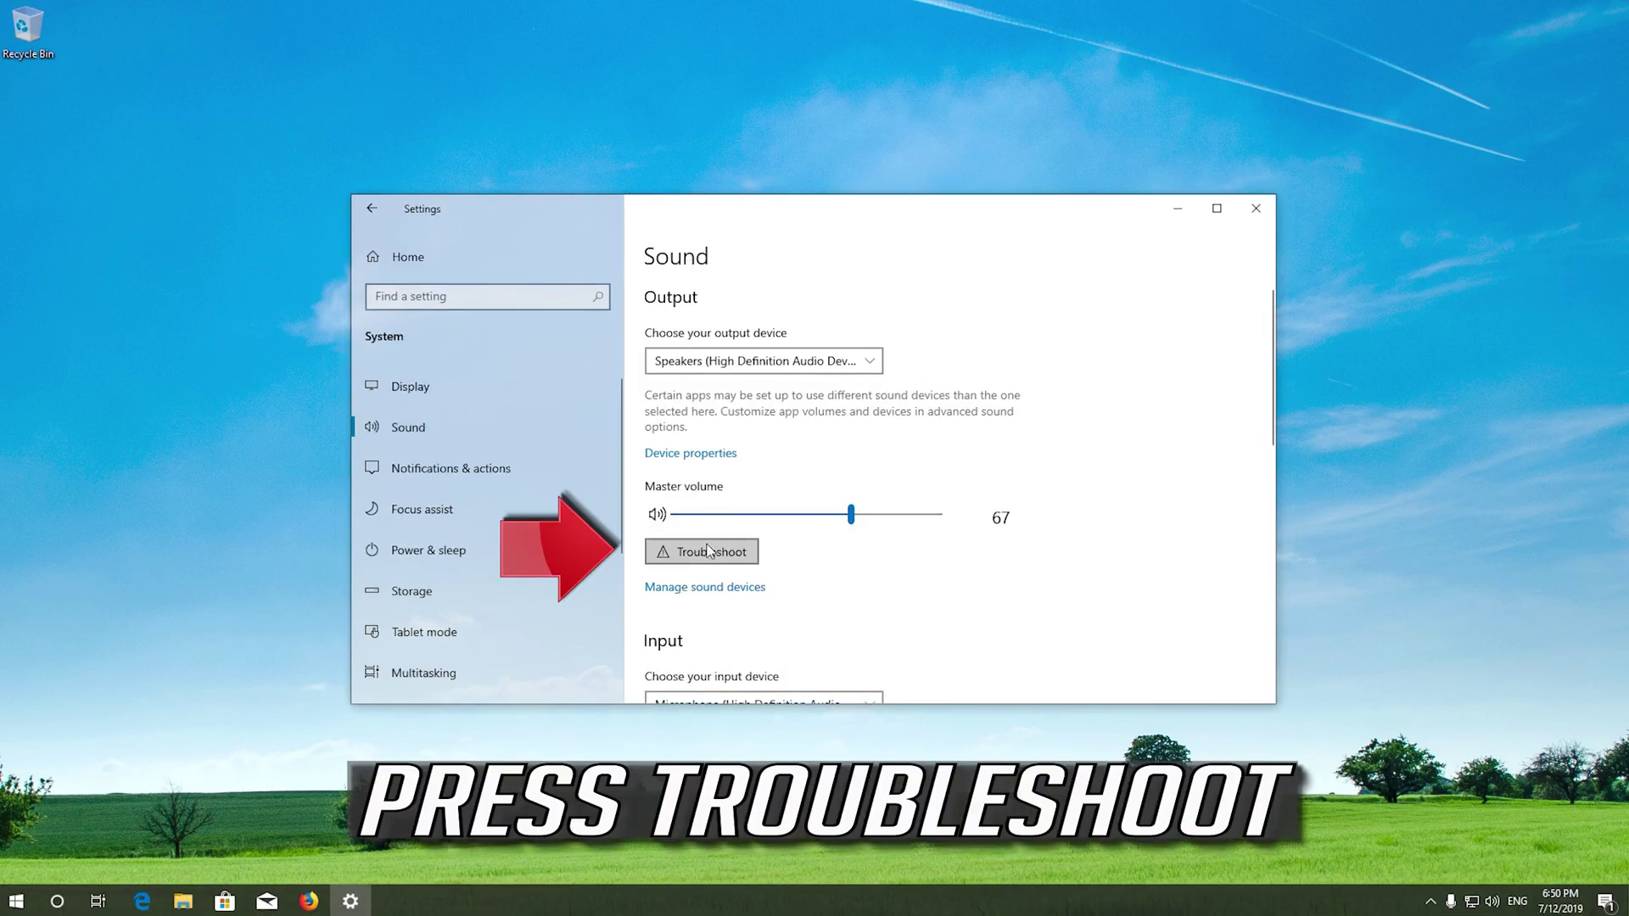